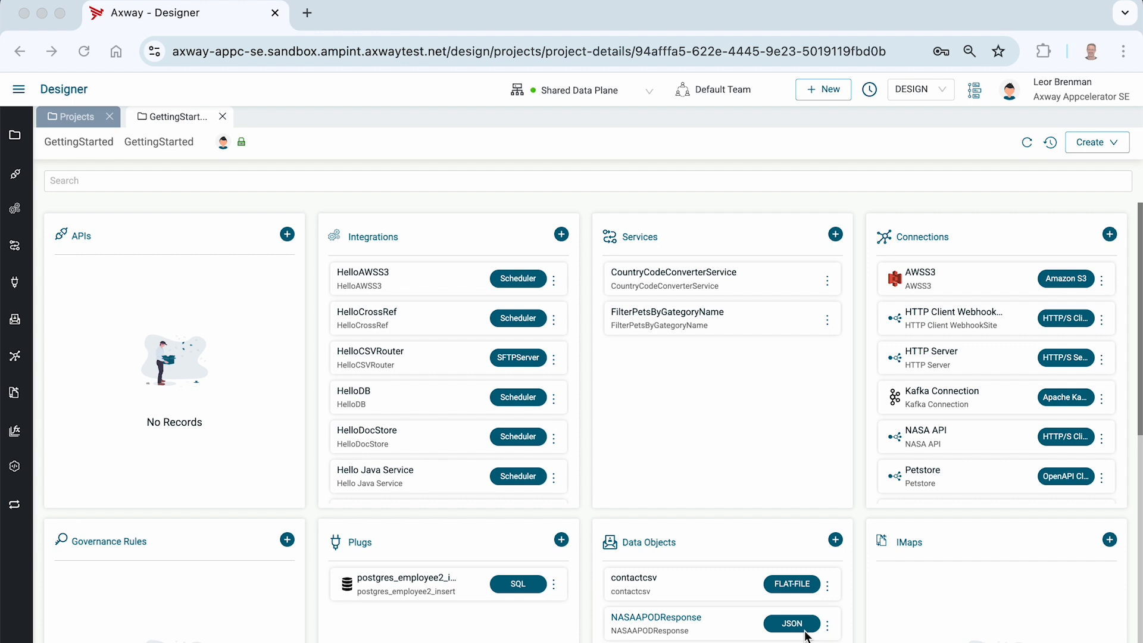
Preview the contents of the employees.xml sample file on the desktop, then return to the browser.
key(super+Tab)
key(super+Tab)
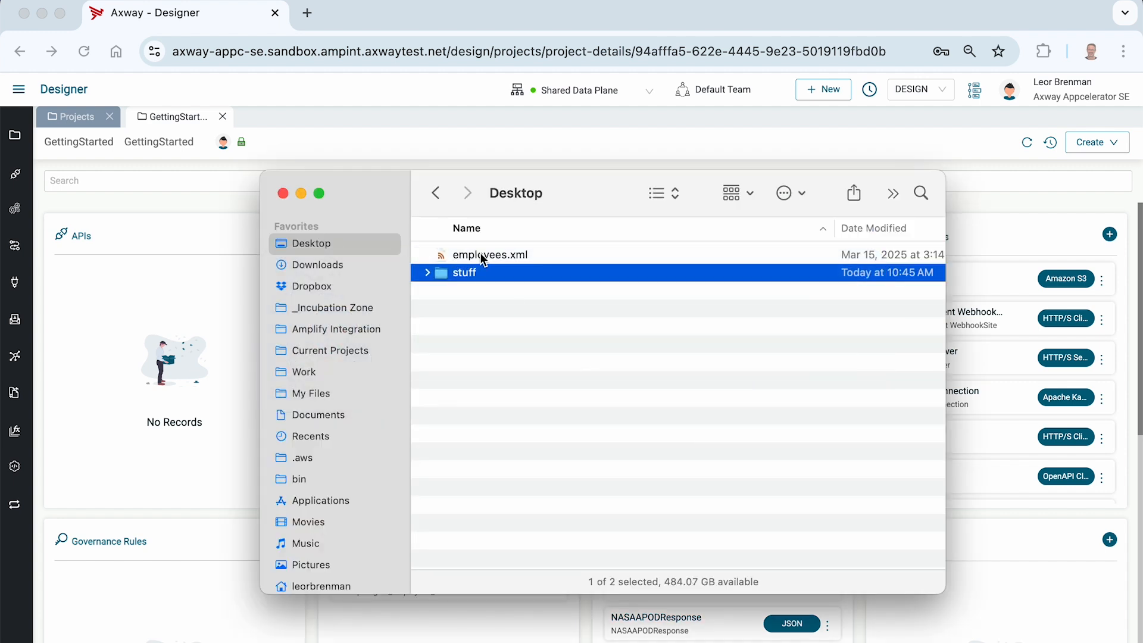
click(481, 256)
key(space)
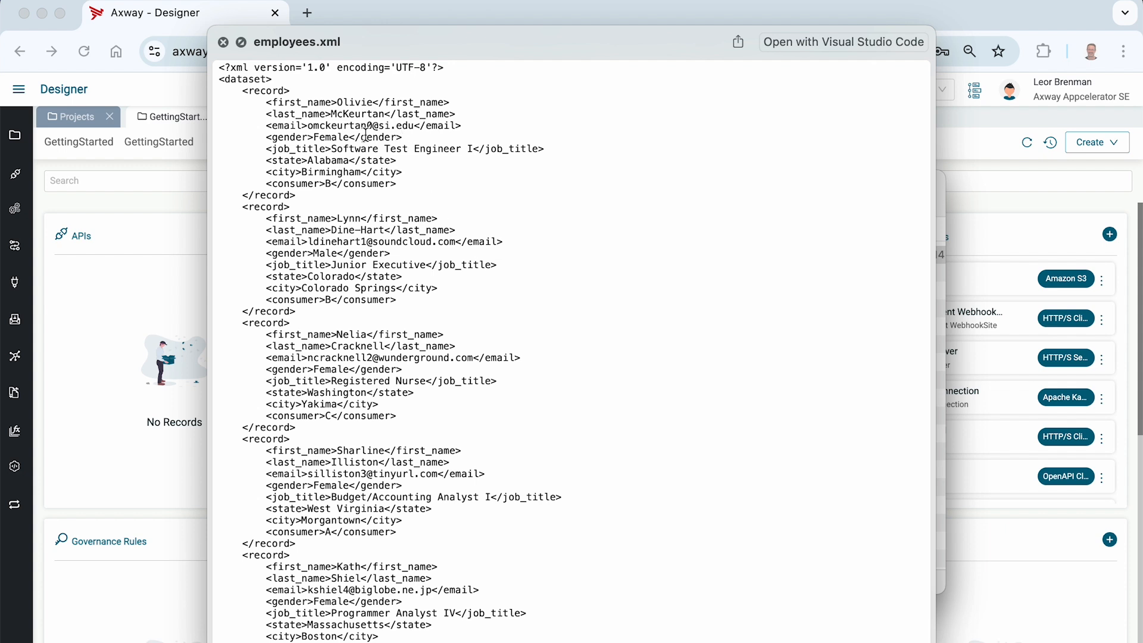
scroll(369, 133, down, 5)
scroll(366, 134, down, 6)
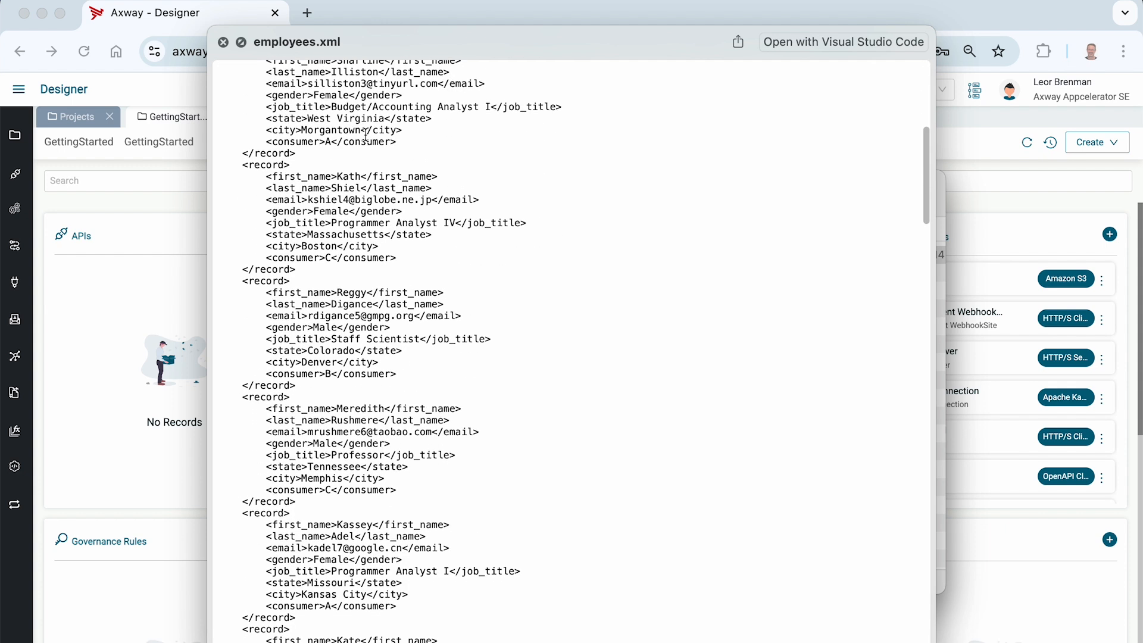
scroll(365, 133, up, 12)
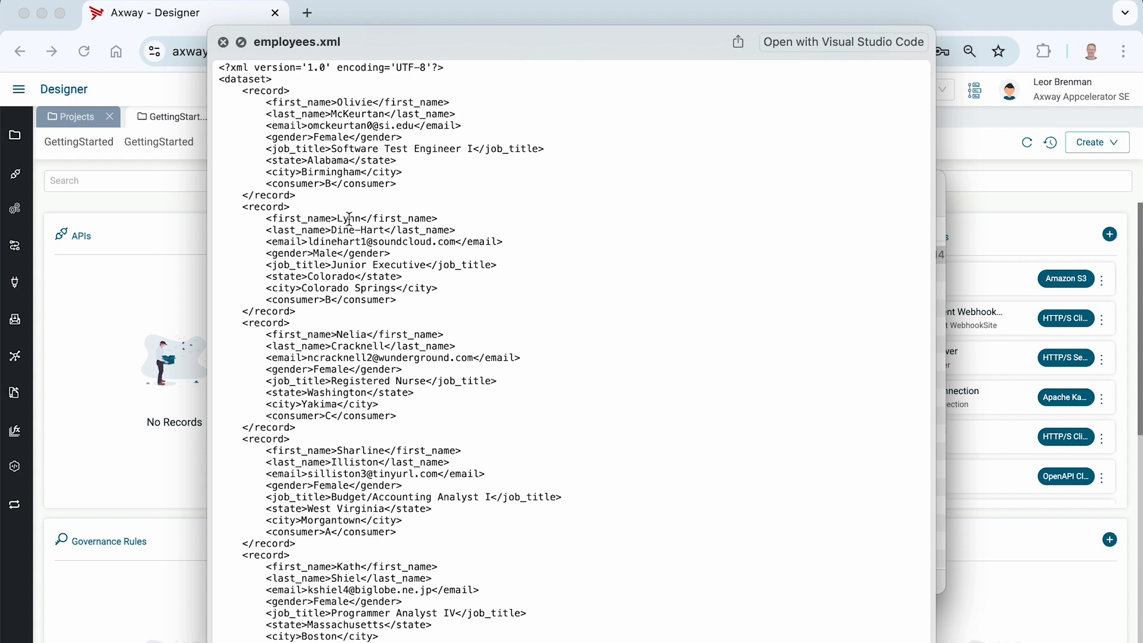
key(space)
click(128, 209)
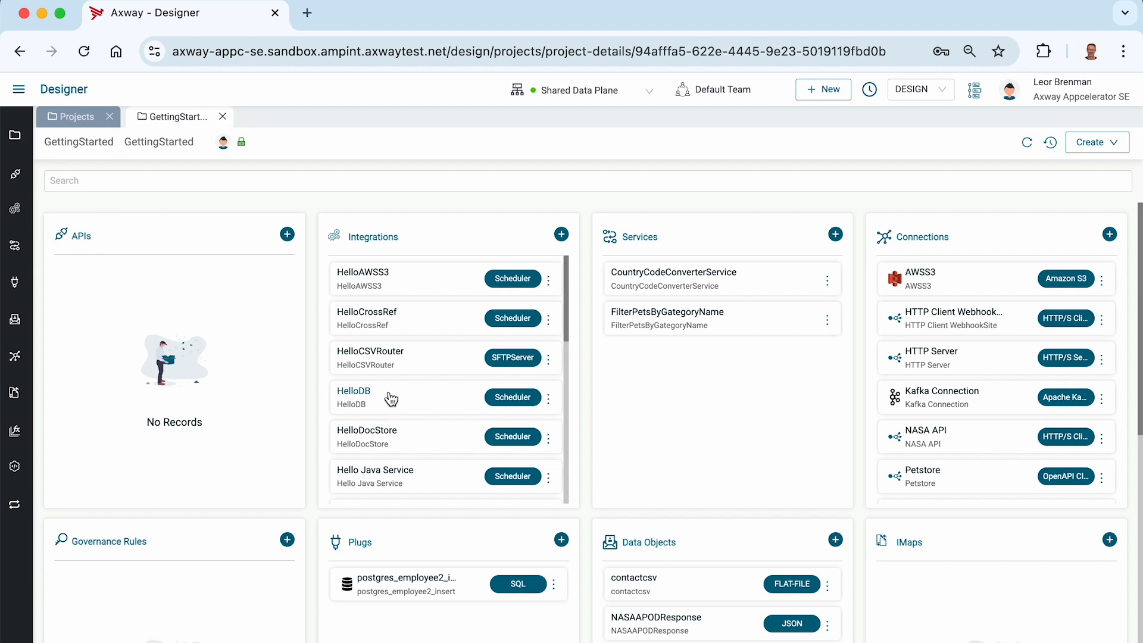
Clone the Hello SFTP Server integration as Hello XML, reusing the name as its description.
scroll(402, 379, down, 5)
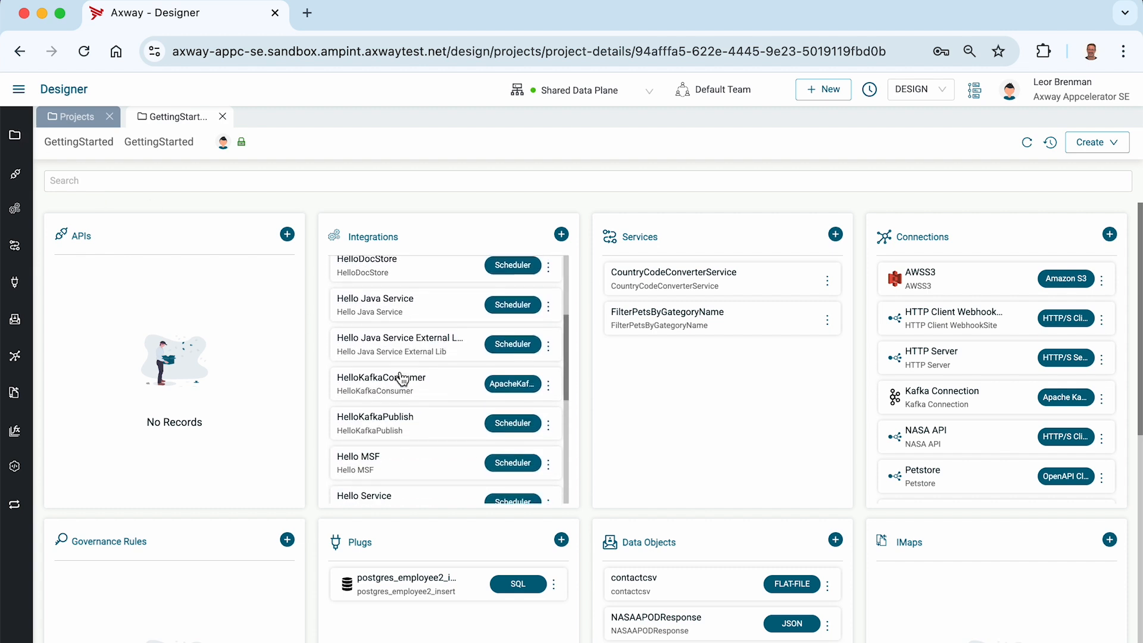
scroll(402, 379, down, 2)
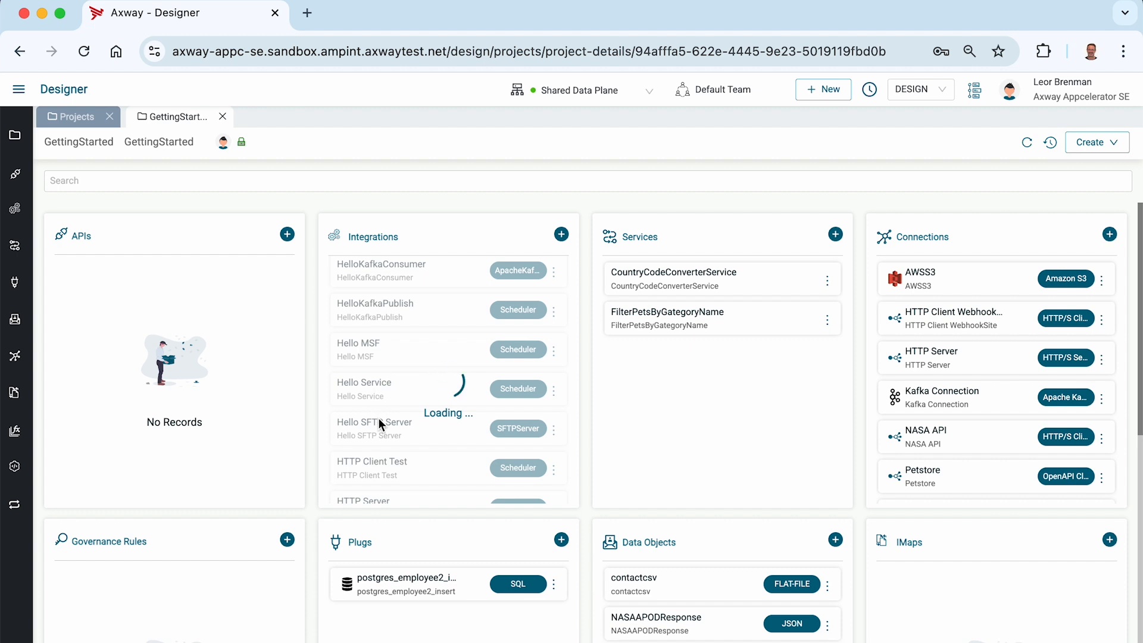
click(548, 430)
click(504, 455)
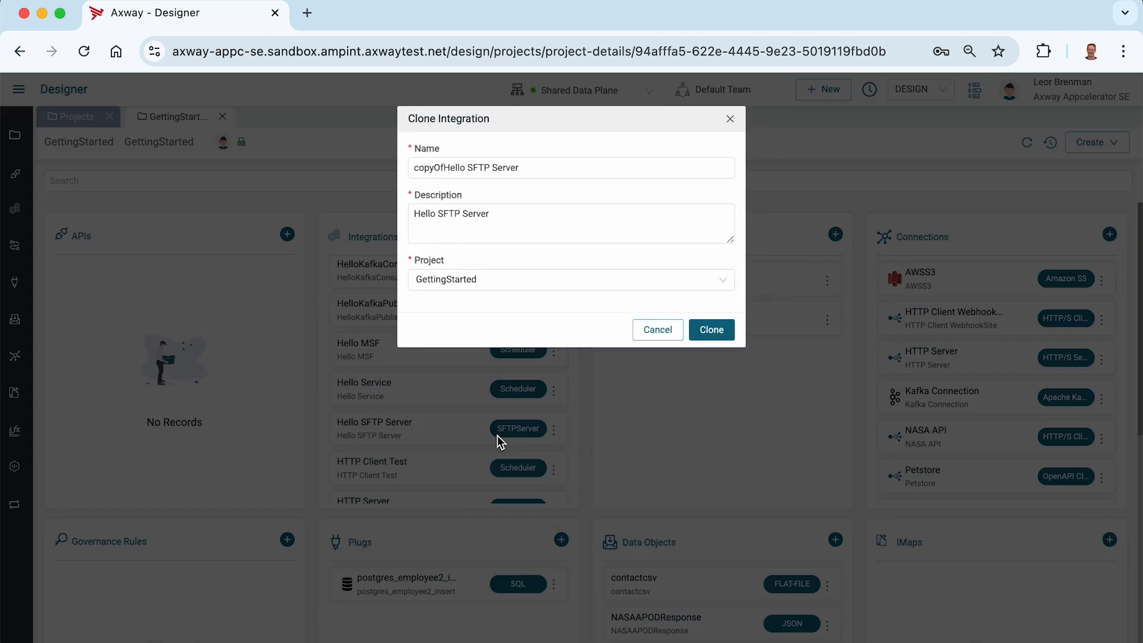
double_click(492, 171)
triple_click(492, 171)
text(H)
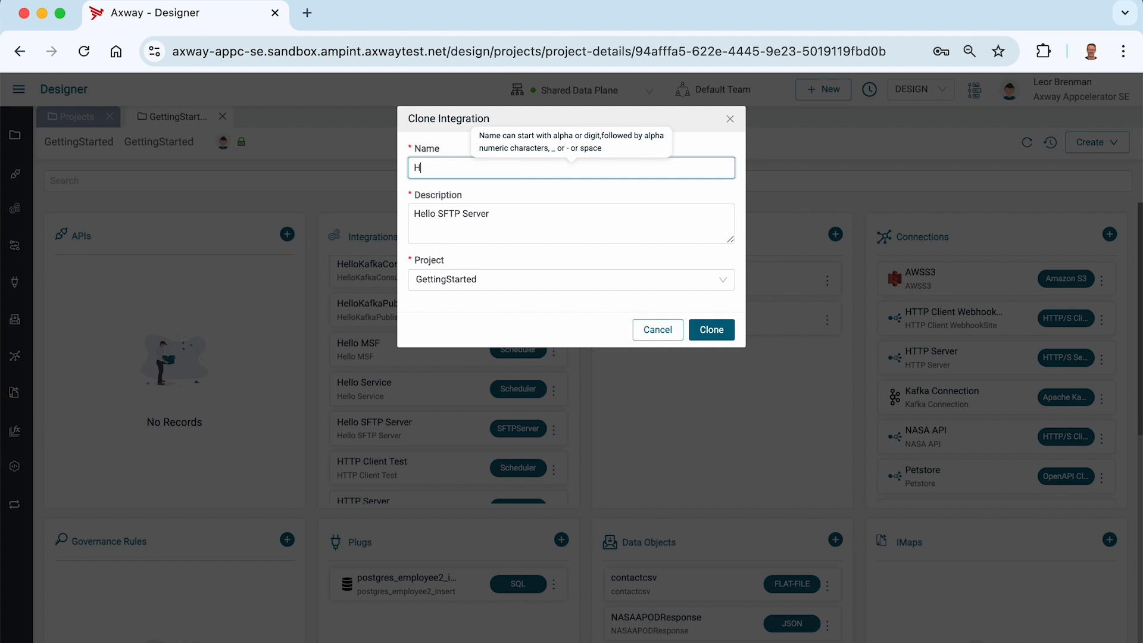
text(ello XML)
key(super+a)
key(super+c)
key(Tab)
key(super+a)
key(super+v)
click(711, 338)
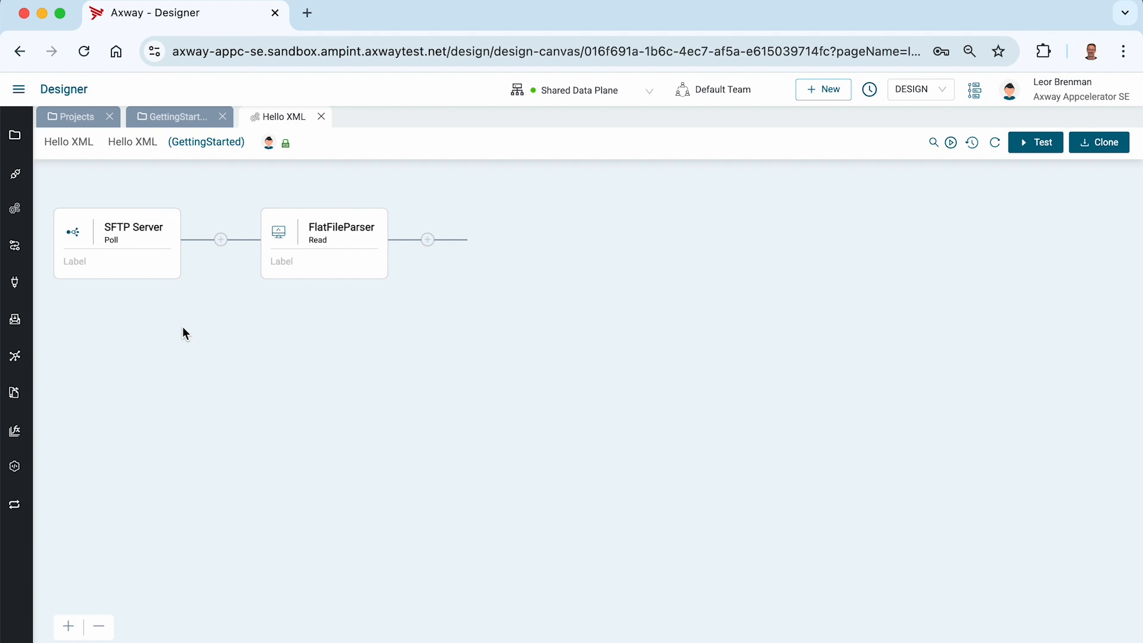
Delete the FlatFileParser step from the Hello XML flow.
click(374, 212)
click(722, 199)
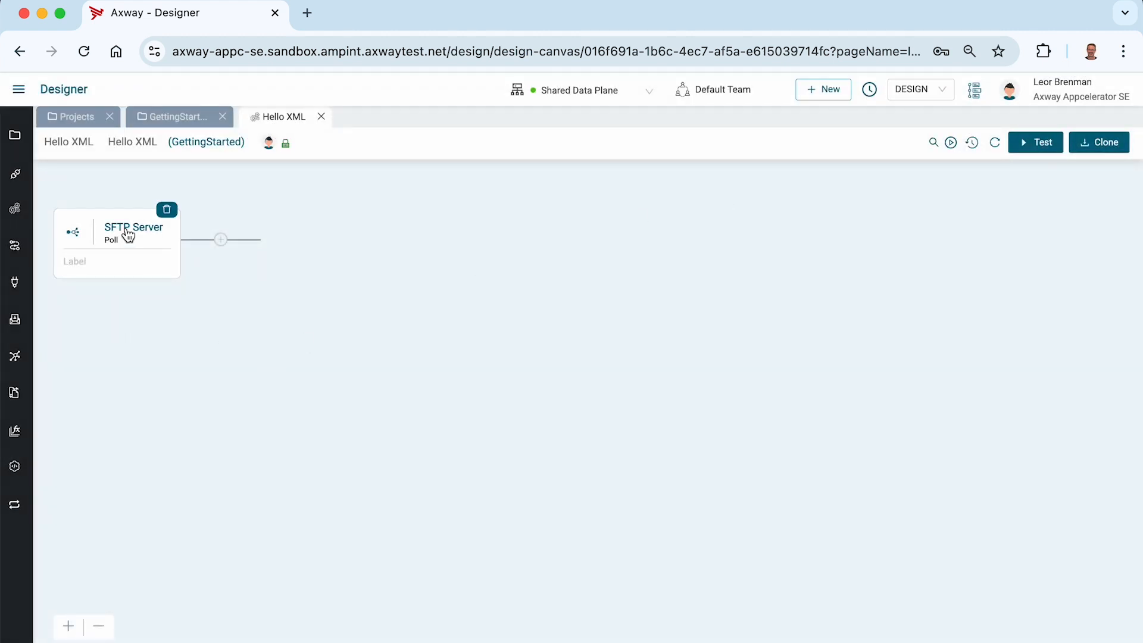
Open the SFTP Server step's connection details to inspect them, then close that tab.
click(108, 224)
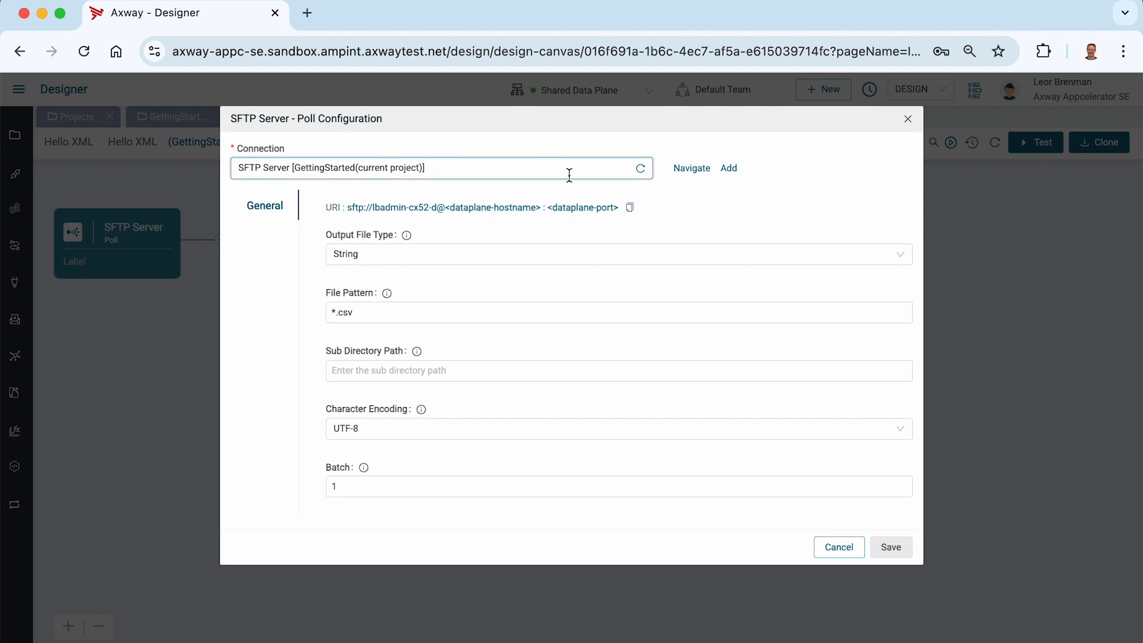
click(692, 169)
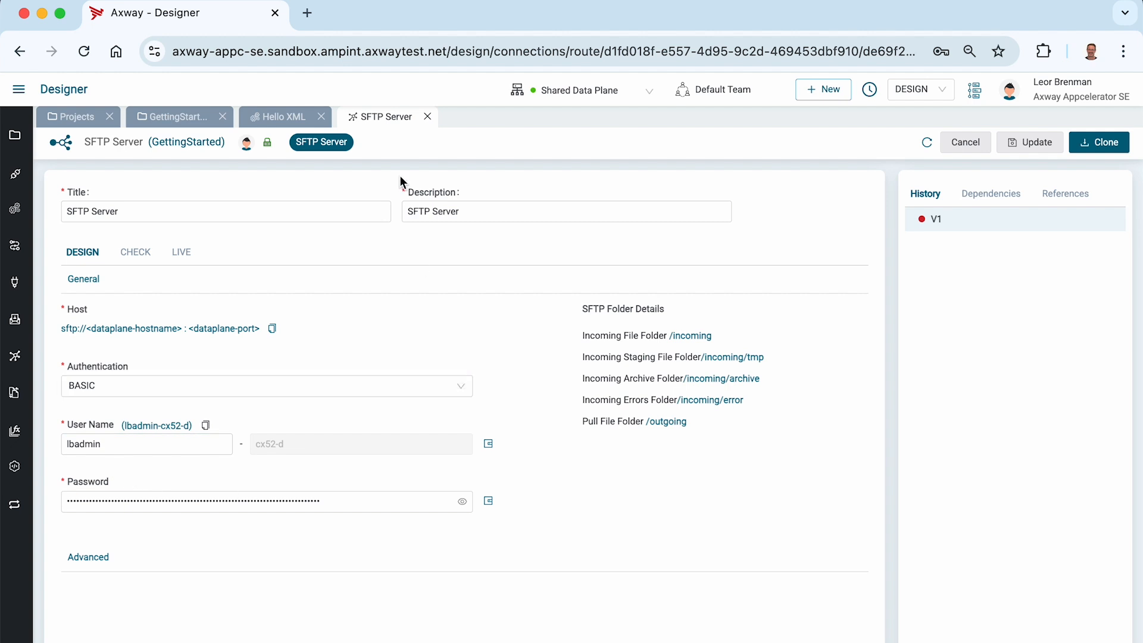
click(427, 117)
Change the SFTP Server poll step's file pattern to *.xml and save the configuration.
click(133, 227)
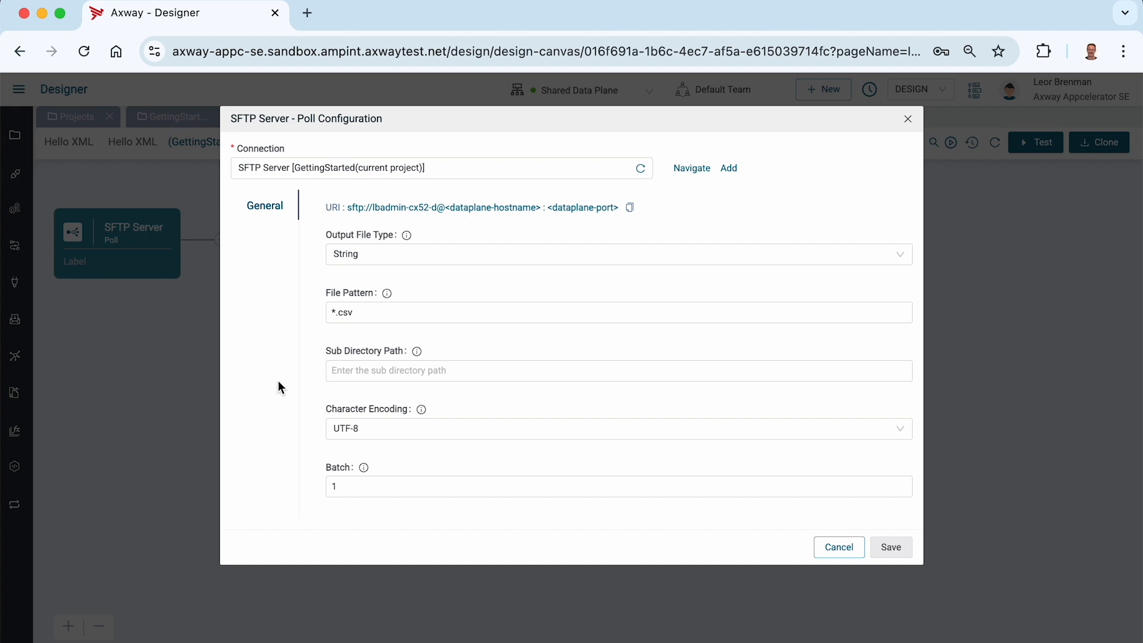
click(377, 314)
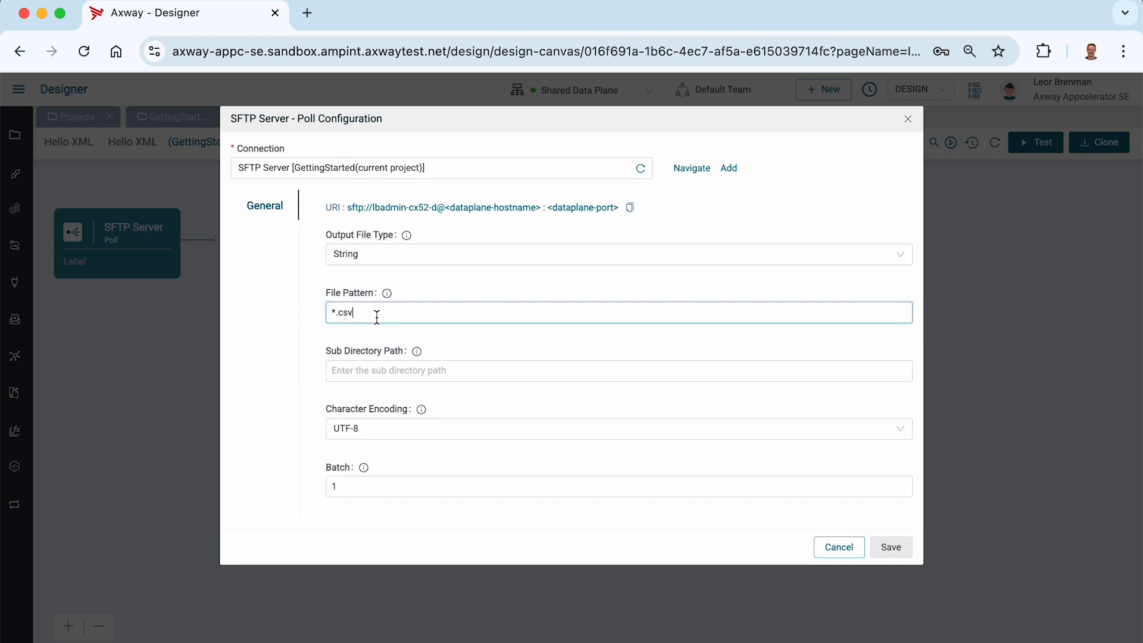
key(BackSpace)
key(BackSpace)
key(BackSpace)
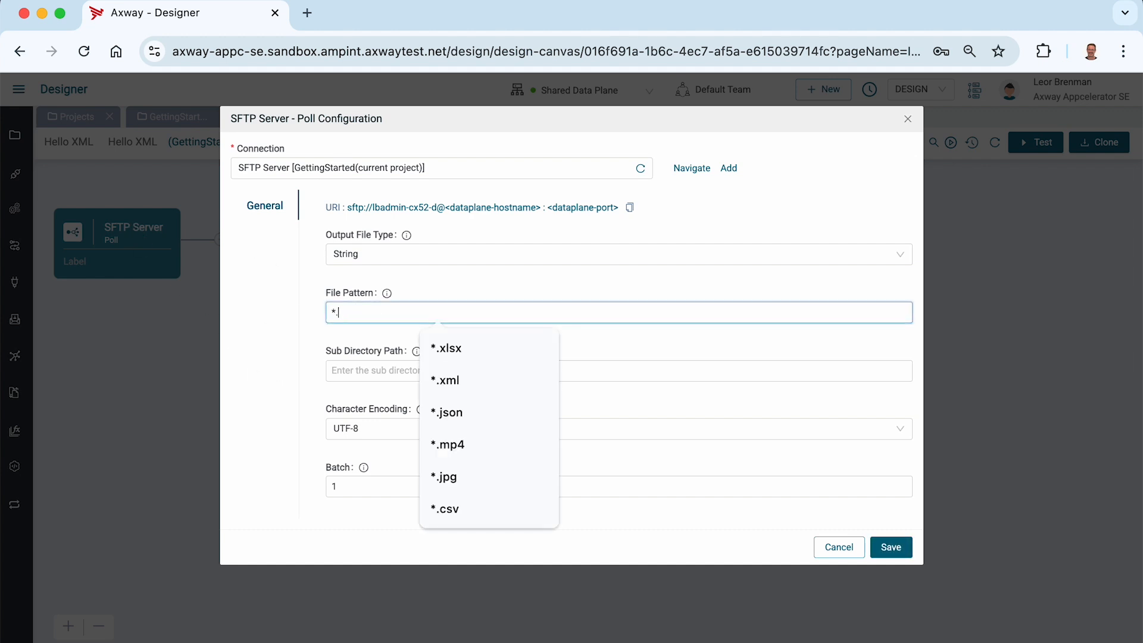
text(xml)
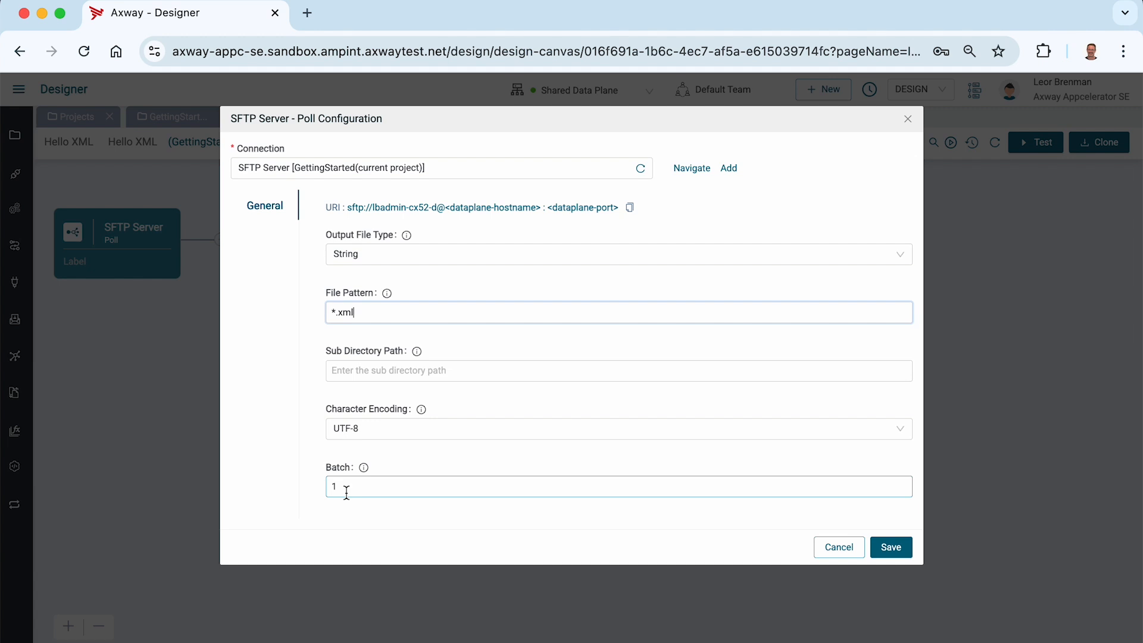
click(893, 547)
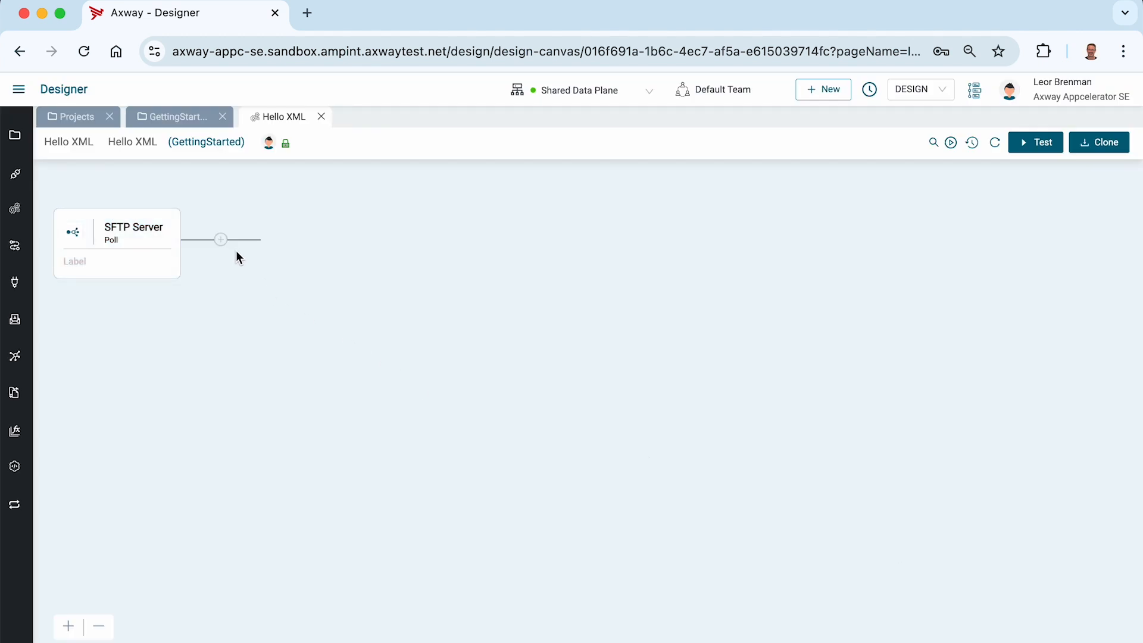
Add an XMLParser step with the Read action after the SFTP Server step.
click(222, 240)
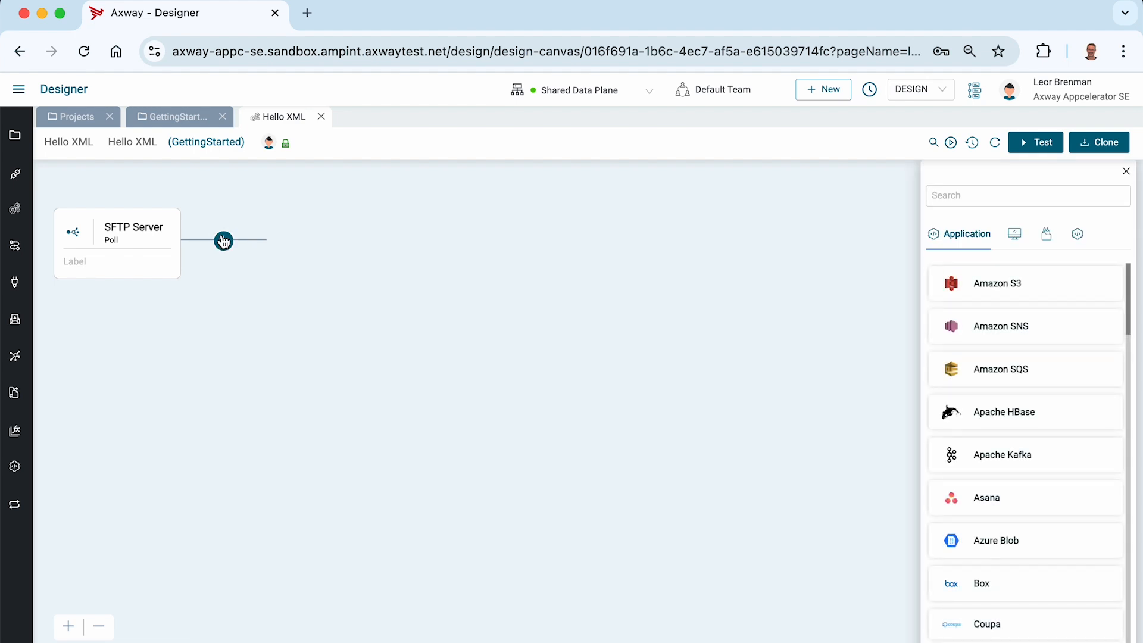
click(963, 205)
text(xml)
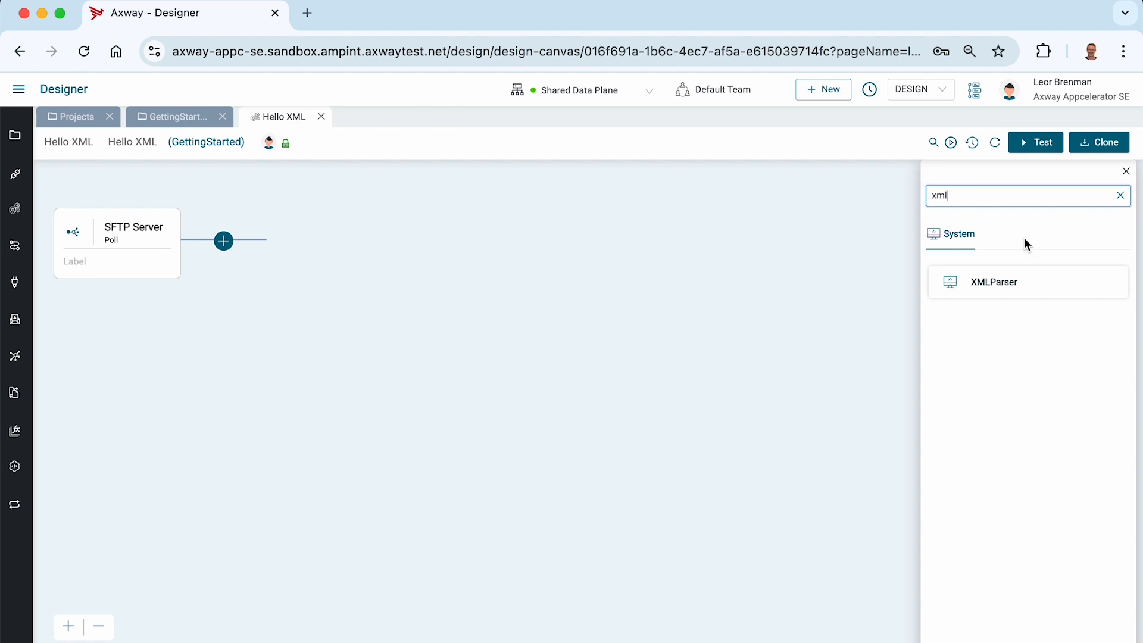
click(1012, 285)
click(971, 315)
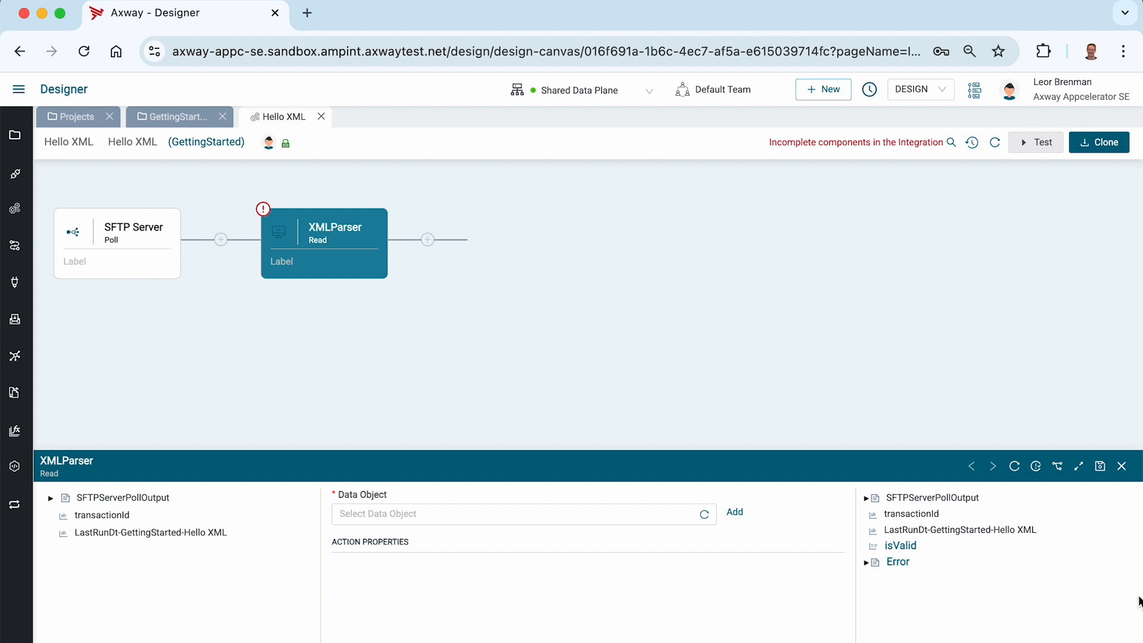
Start creating a new data object named employeesXML, with the same text as its description.
click(1079, 466)
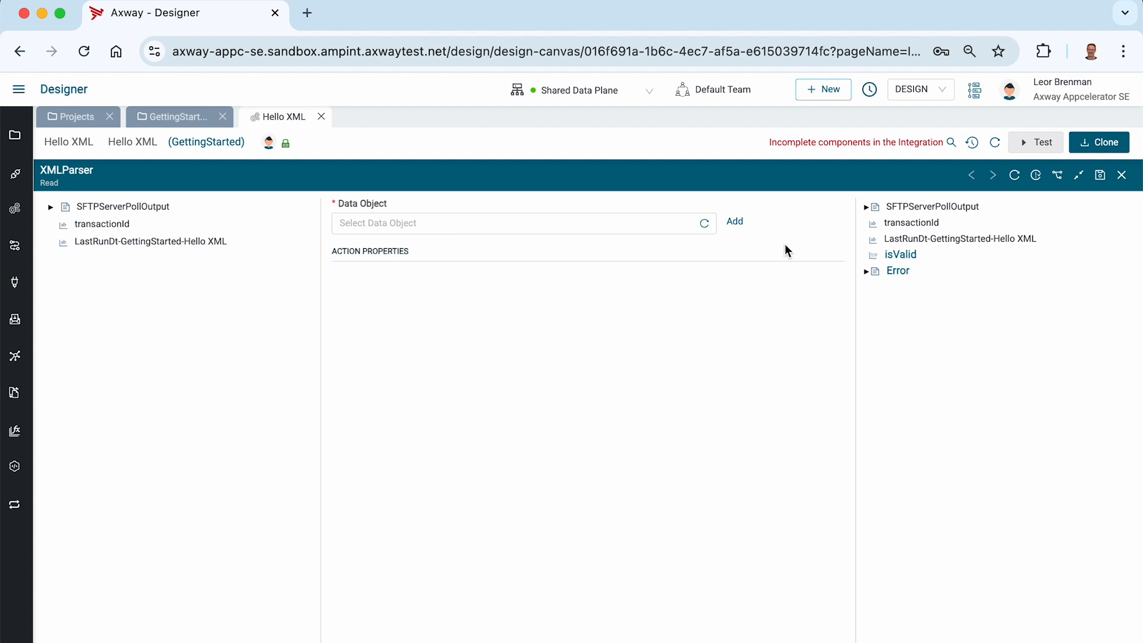
click(736, 223)
click(580, 309)
text(employees)
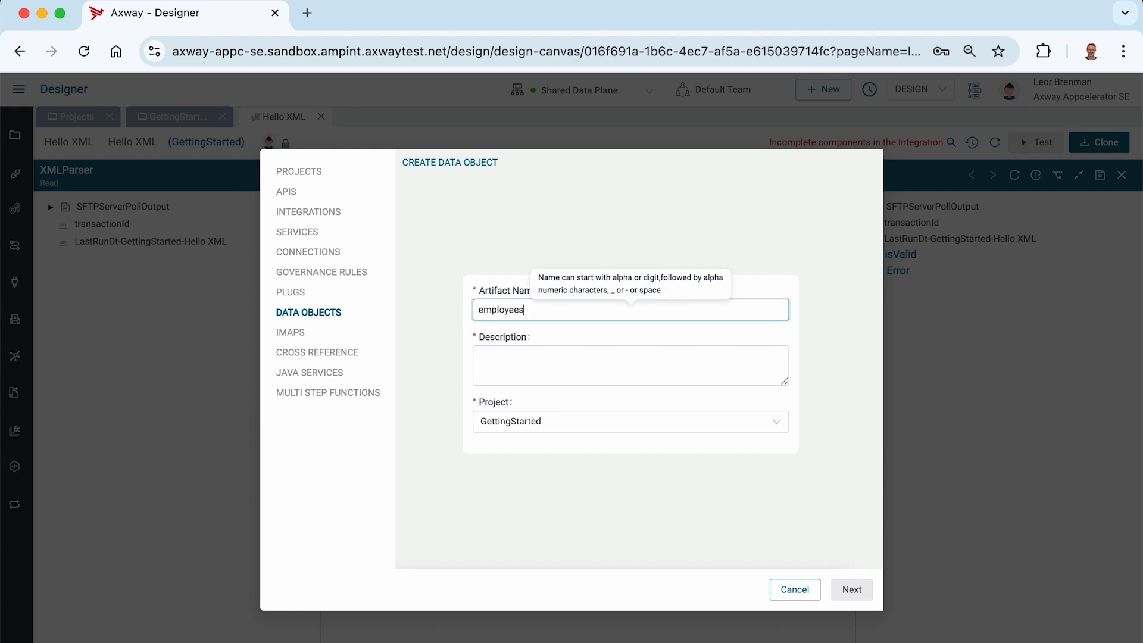
text(XML)
key(super+a)
key(super+c)
key(Tab)
key(super+v)
click(852, 591)
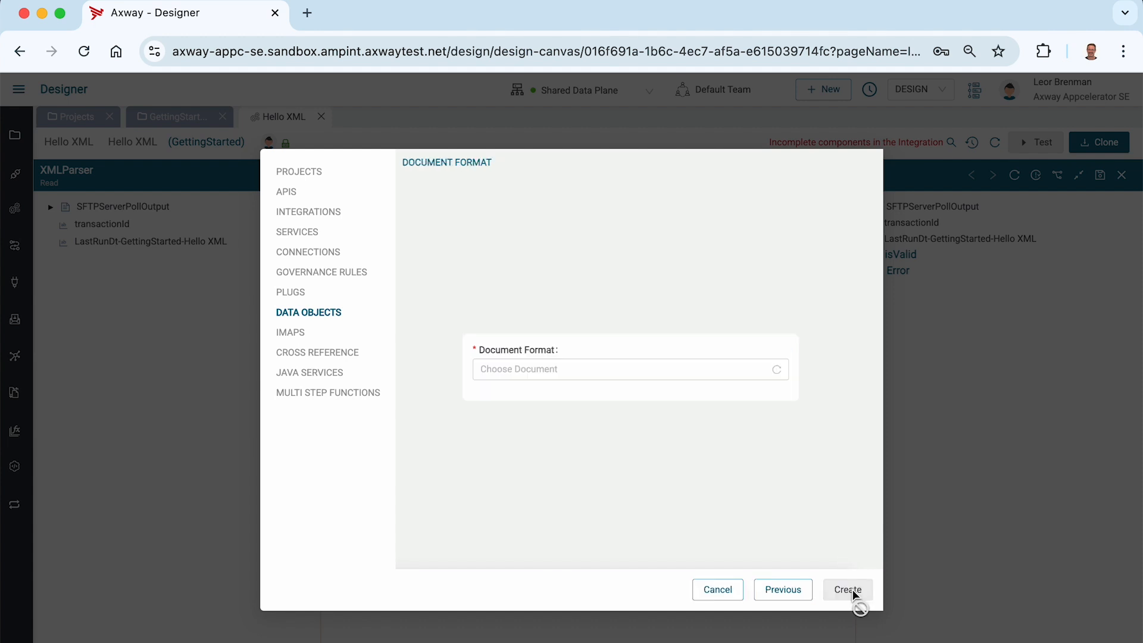
Set the document format to XML SAMPLE, upload employees.xml, and create the data object.
click(518, 368)
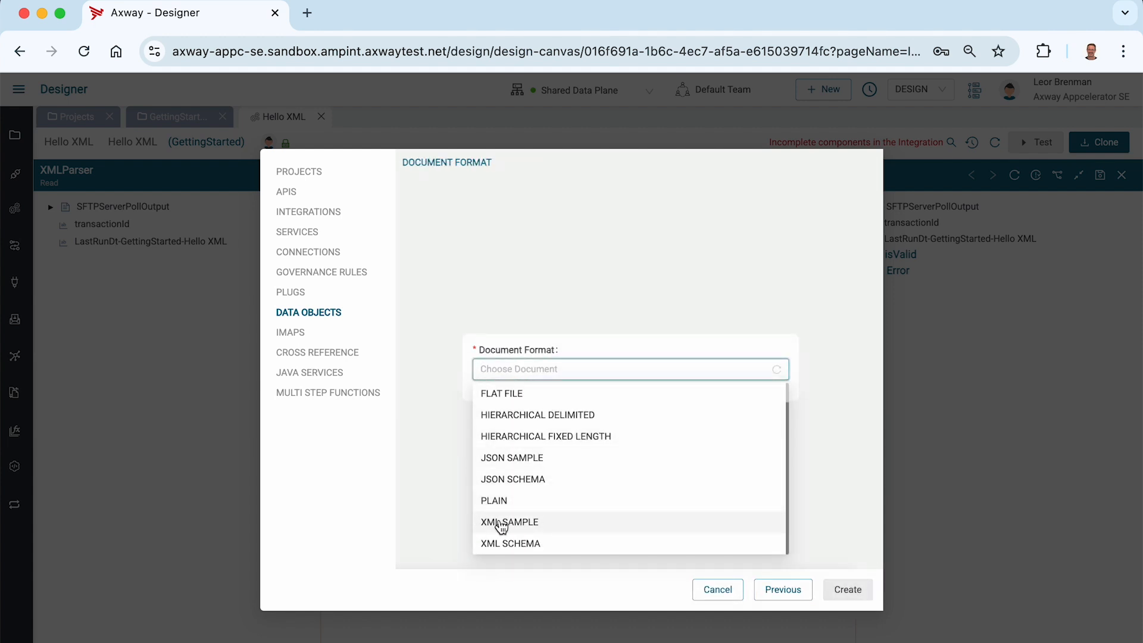
click(527, 524)
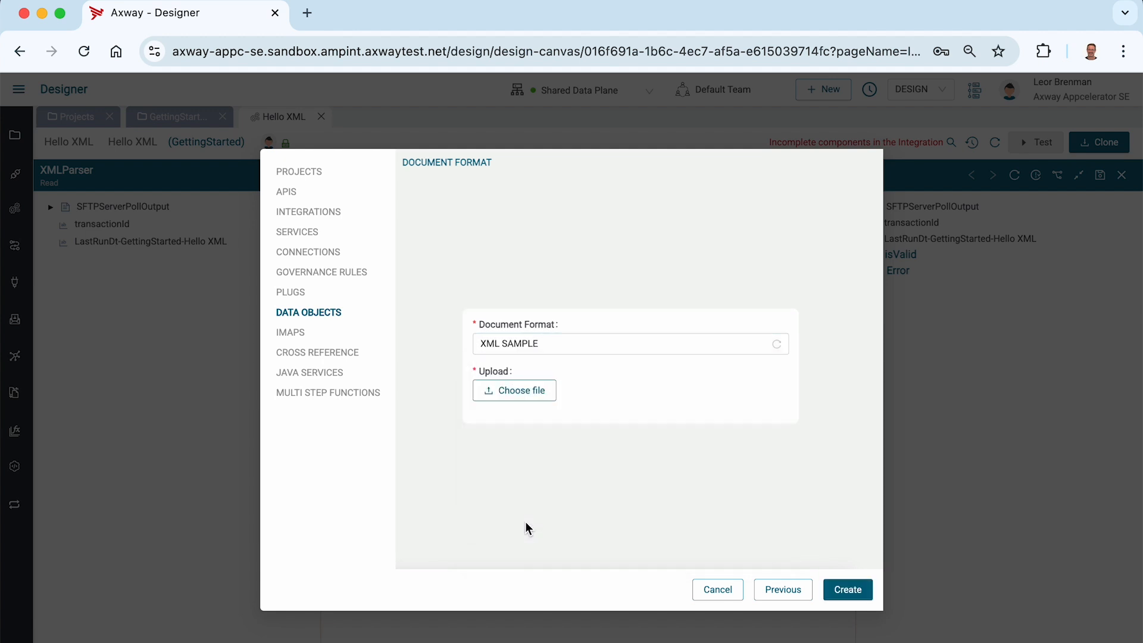
click(502, 394)
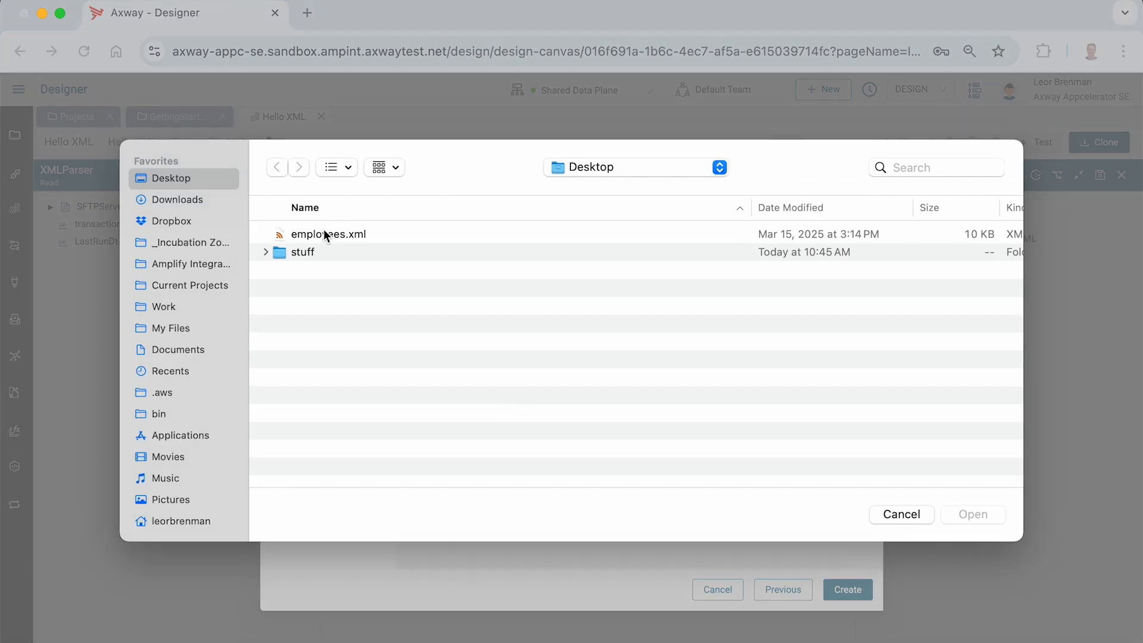
double_click(322, 229)
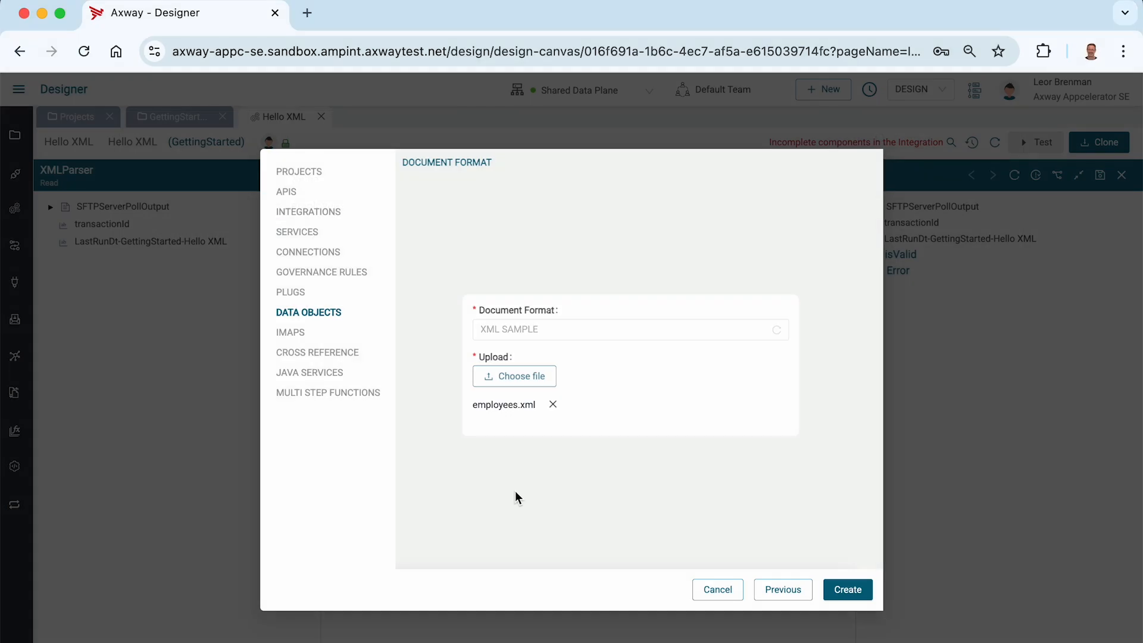
click(849, 590)
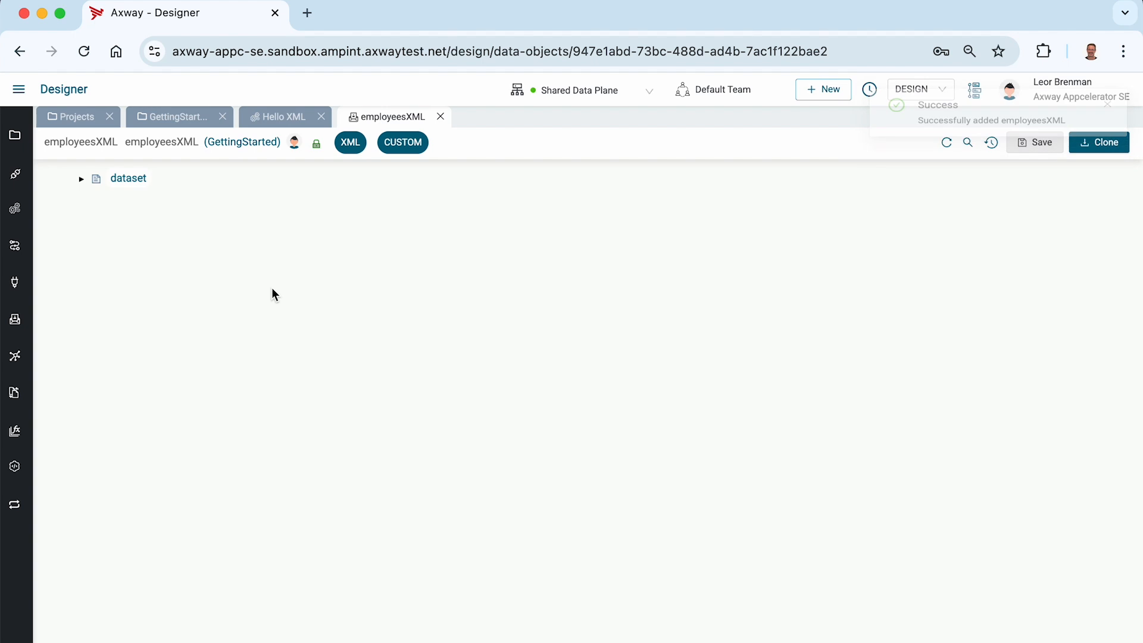
Expand the employeesXML data object's dataset and record fields to review them, then close its tab.
click(81, 178)
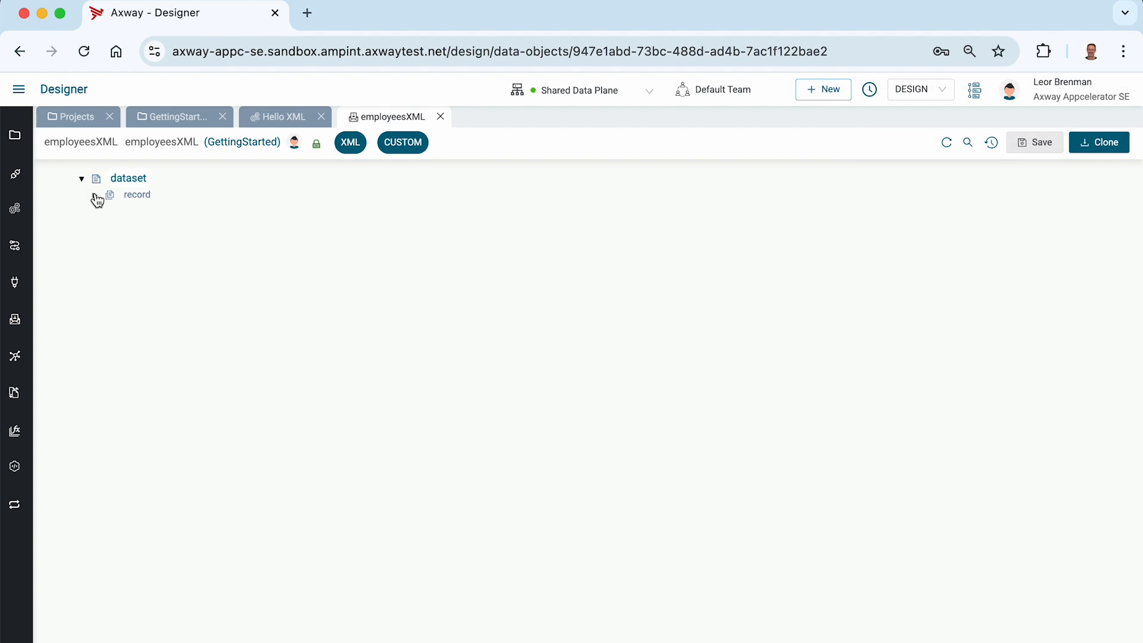
click(95, 195)
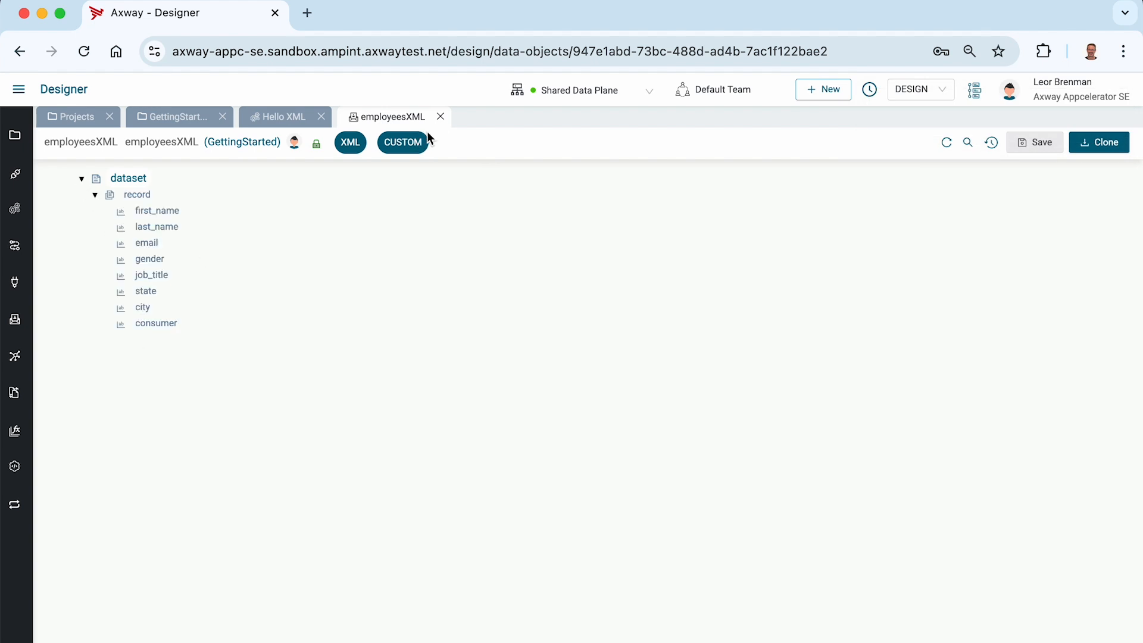
click(440, 117)
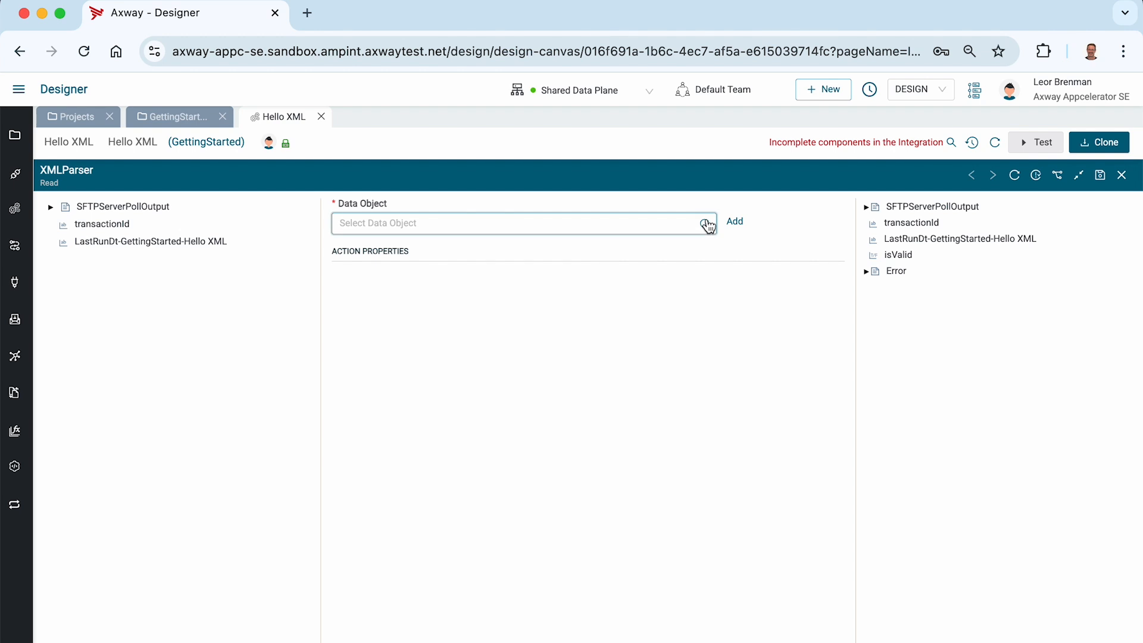
Select employeesXML from the GettingStarted project as the XMLParser's data object and expand its output node.
click(593, 225)
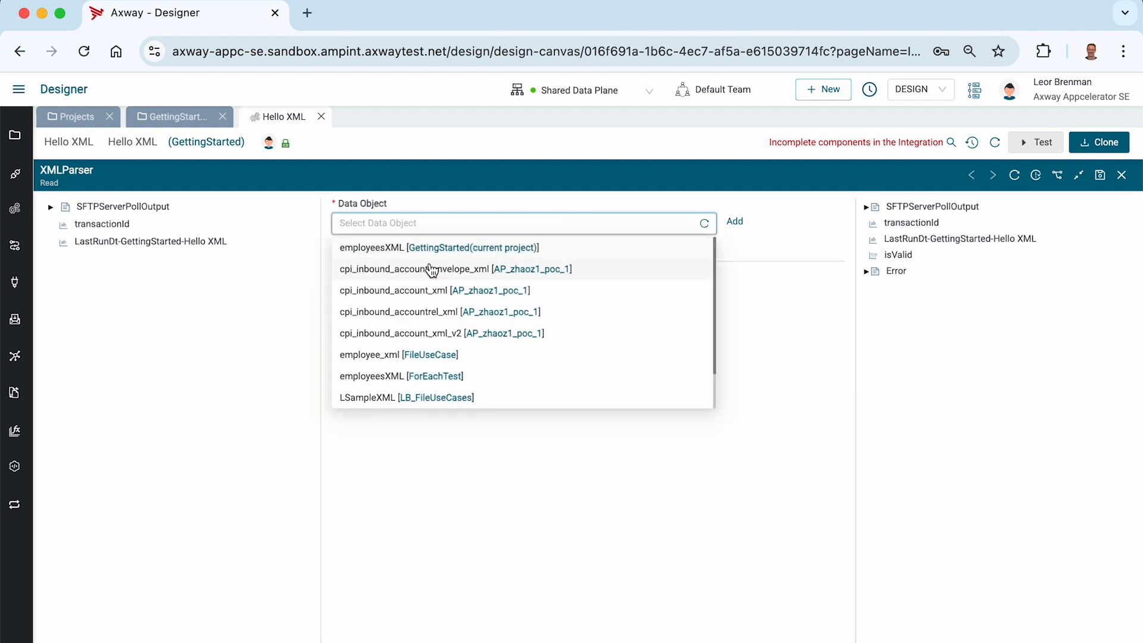
click(386, 246)
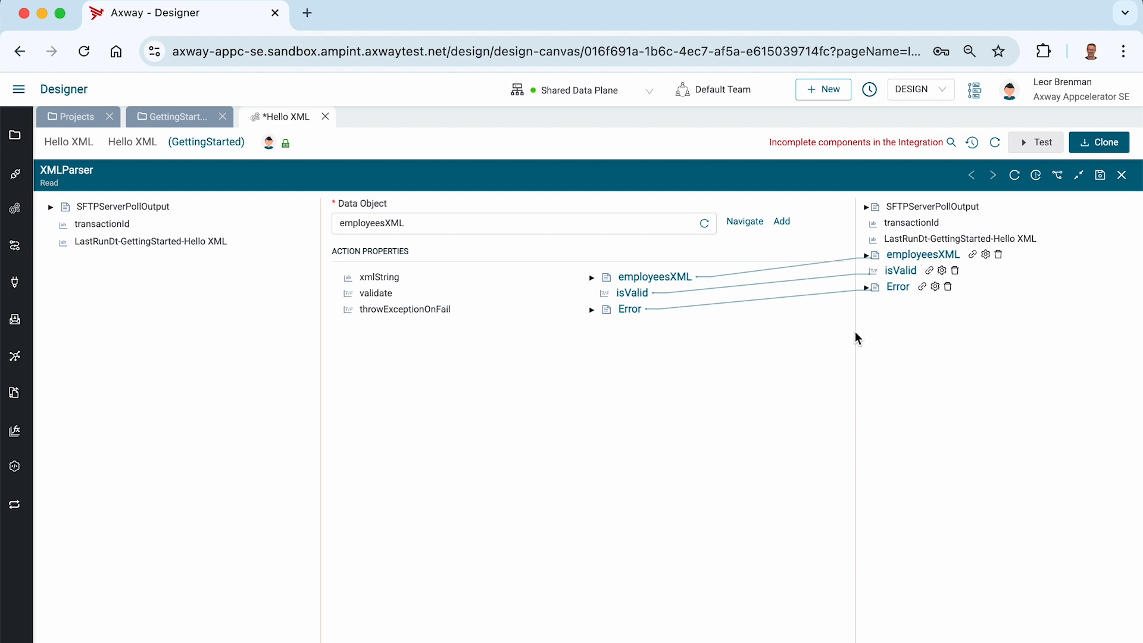
click(866, 255)
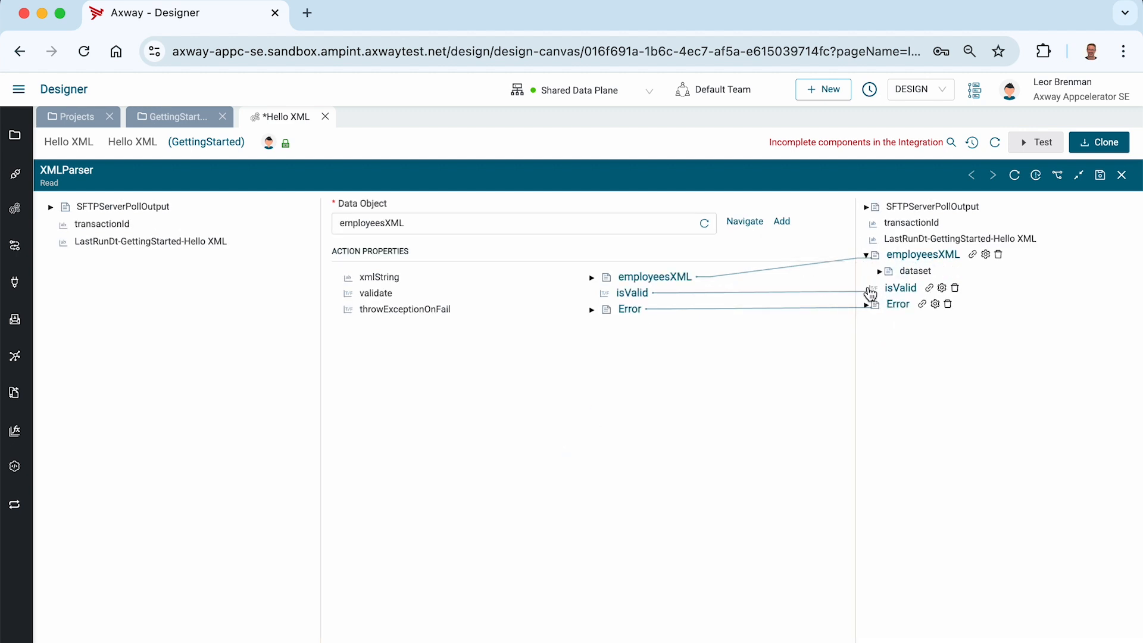
Map the SFTP poll output's files body field to the XMLParser's xmlString input and save the component.
click(879, 271)
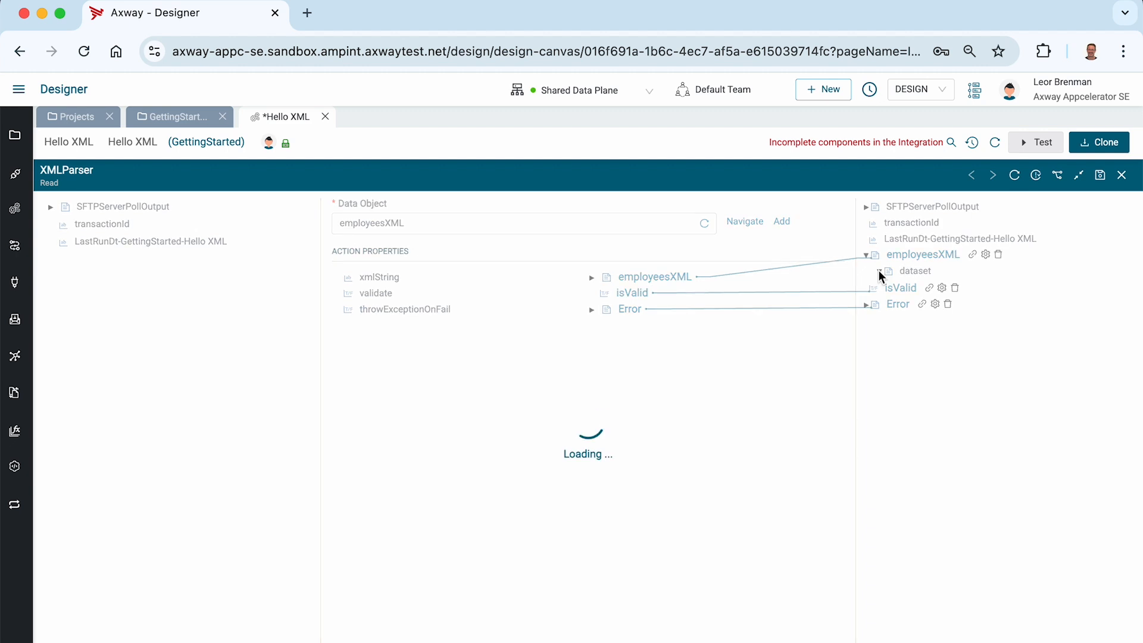
click(892, 288)
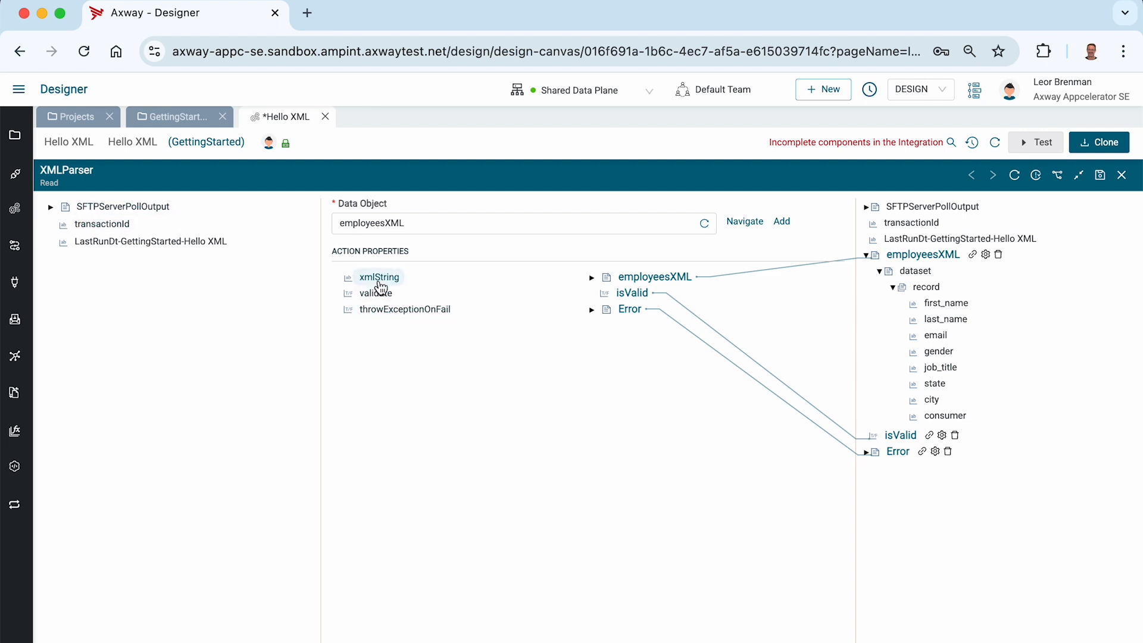
click(51, 207)
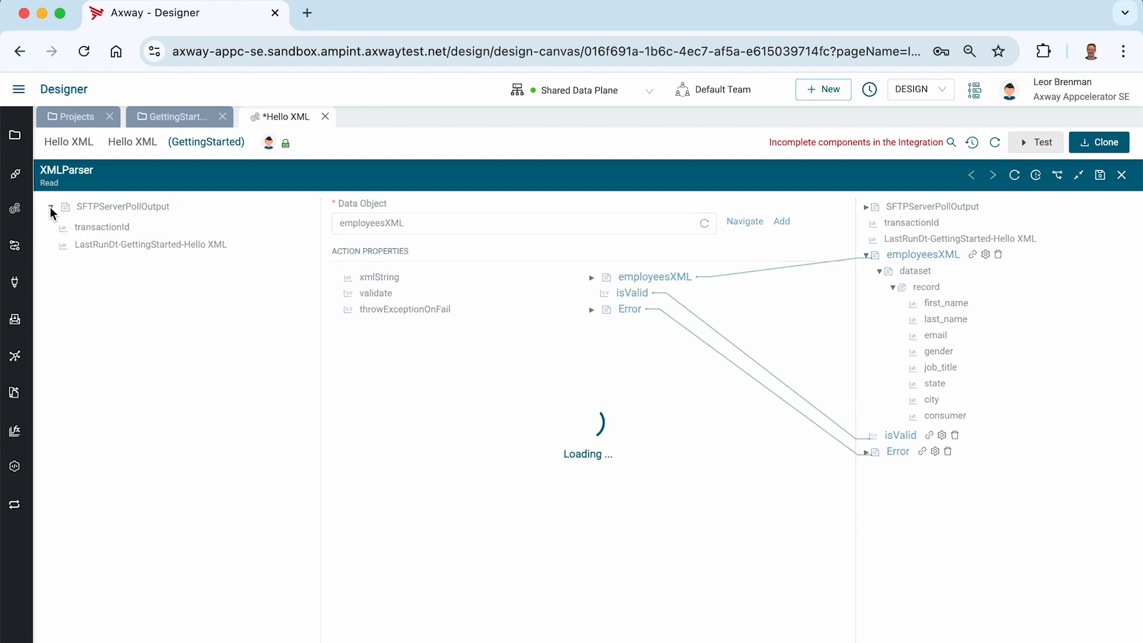
click(65, 256)
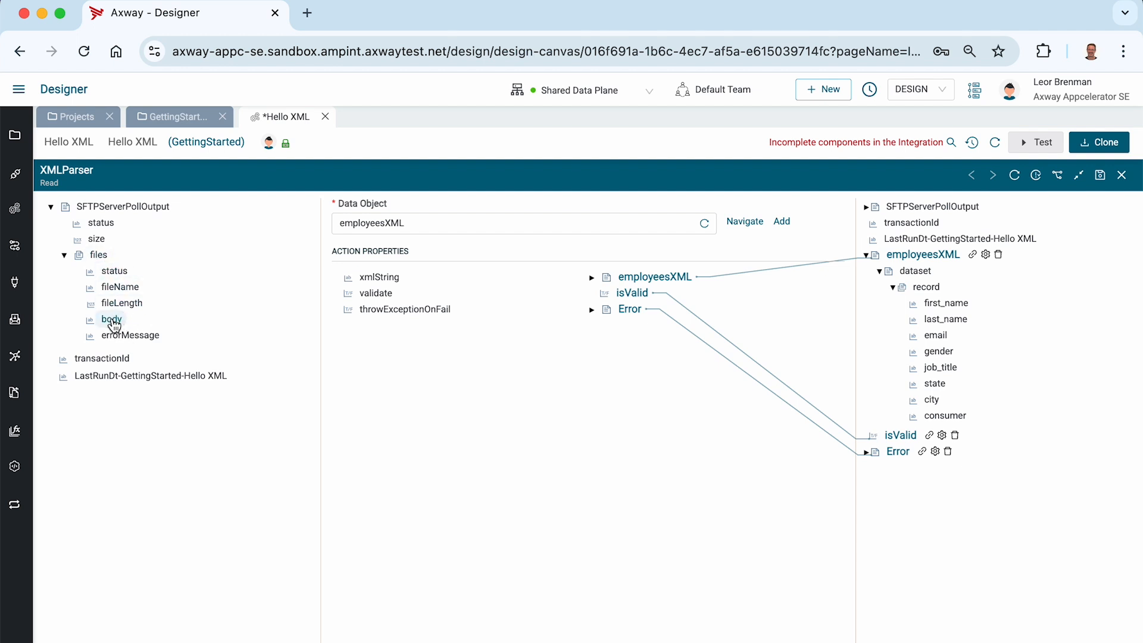
drag(114, 325, 376, 284)
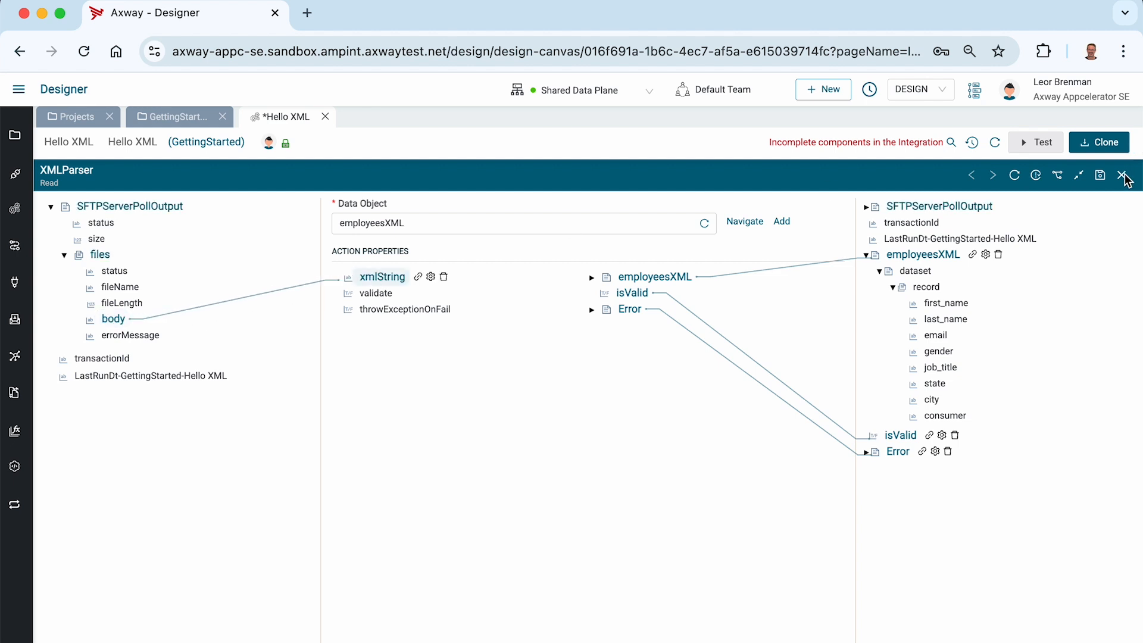
click(1100, 176)
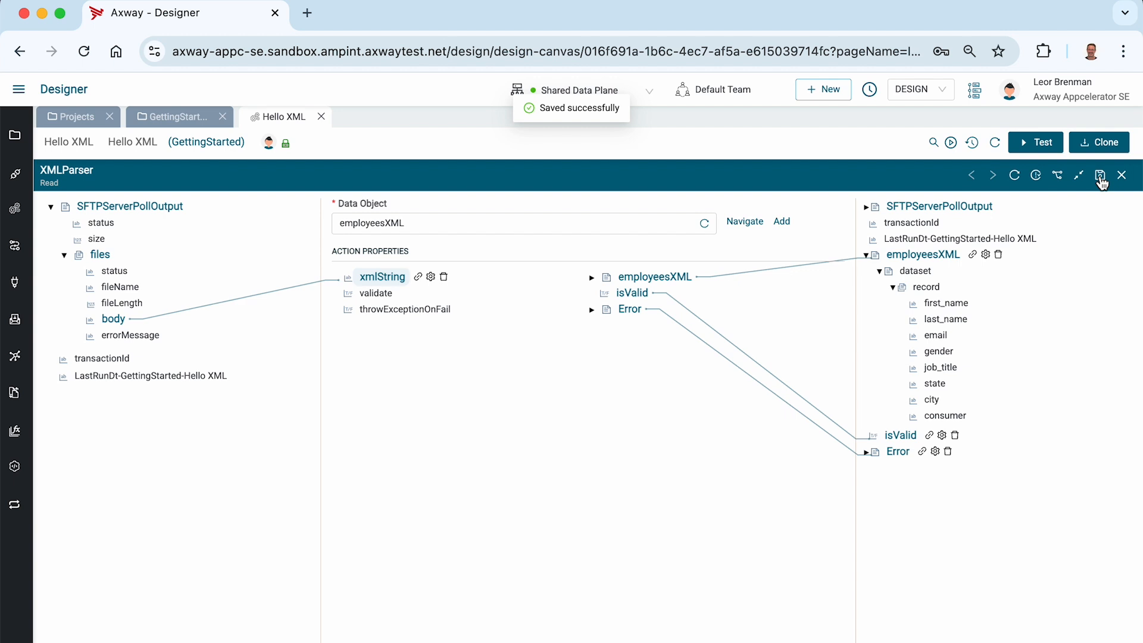
Activate the integration's event on the Shared Data Plane.
click(951, 142)
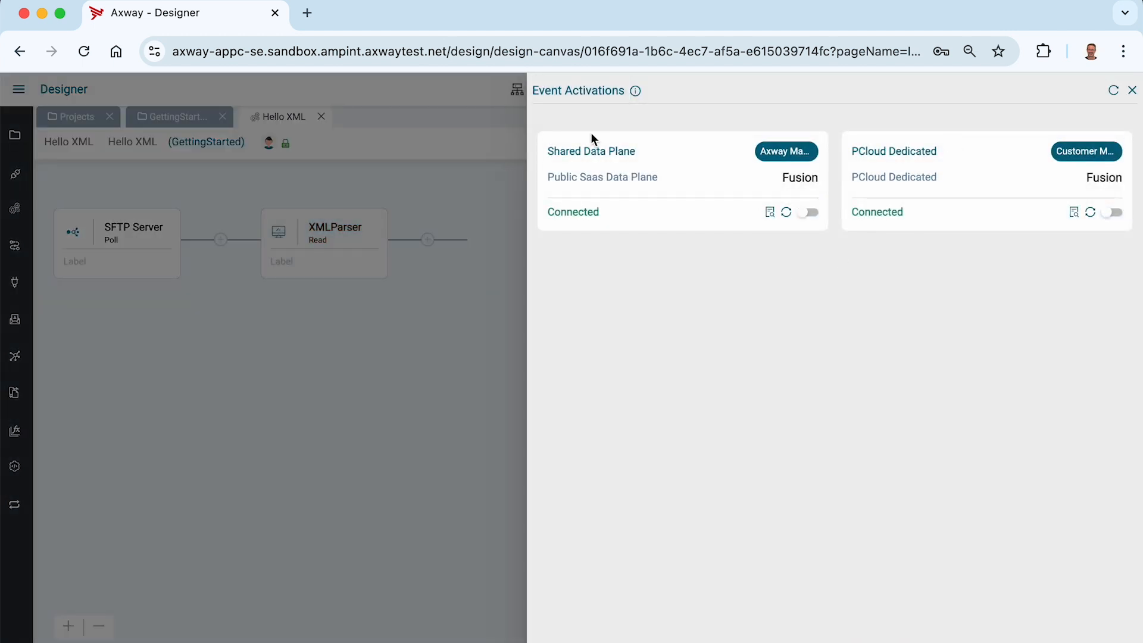
click(807, 213)
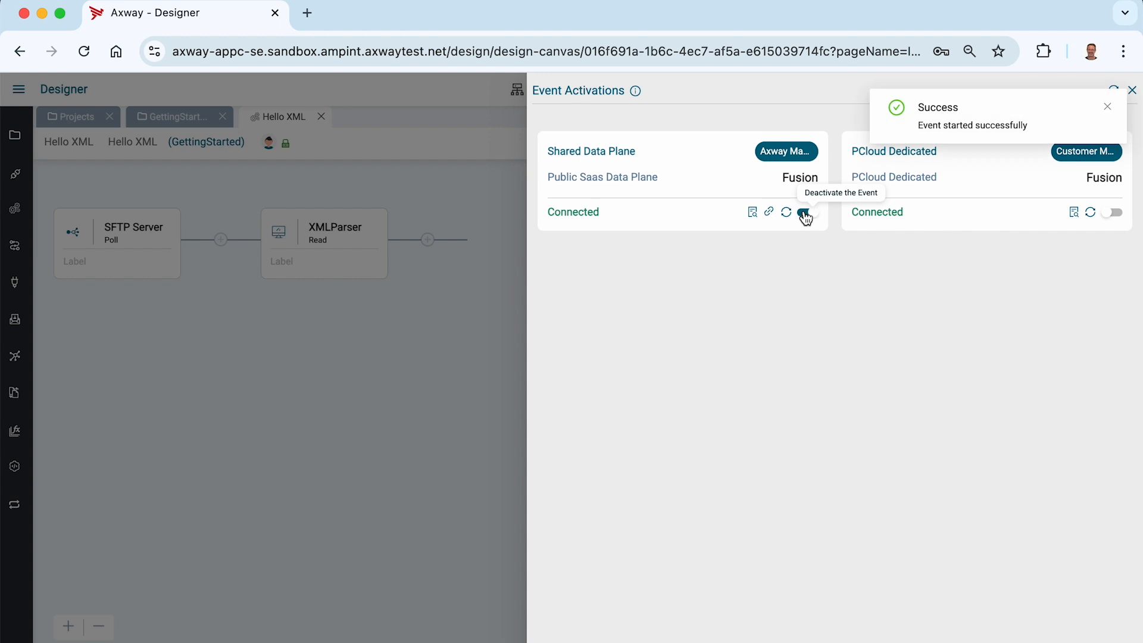
mouse_move(770, 216)
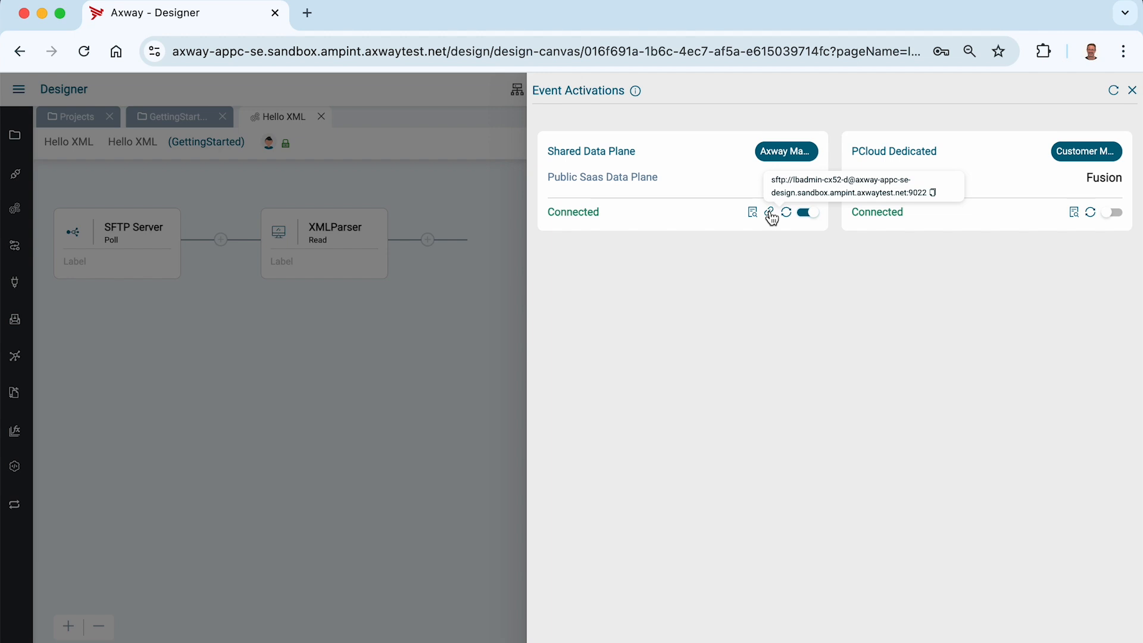
Switch to FileZilla and reconnect to the SFTP axway-appc-se Sandbox site.
key(super+Tab)
key(super+Tab)
key(super+Tab)
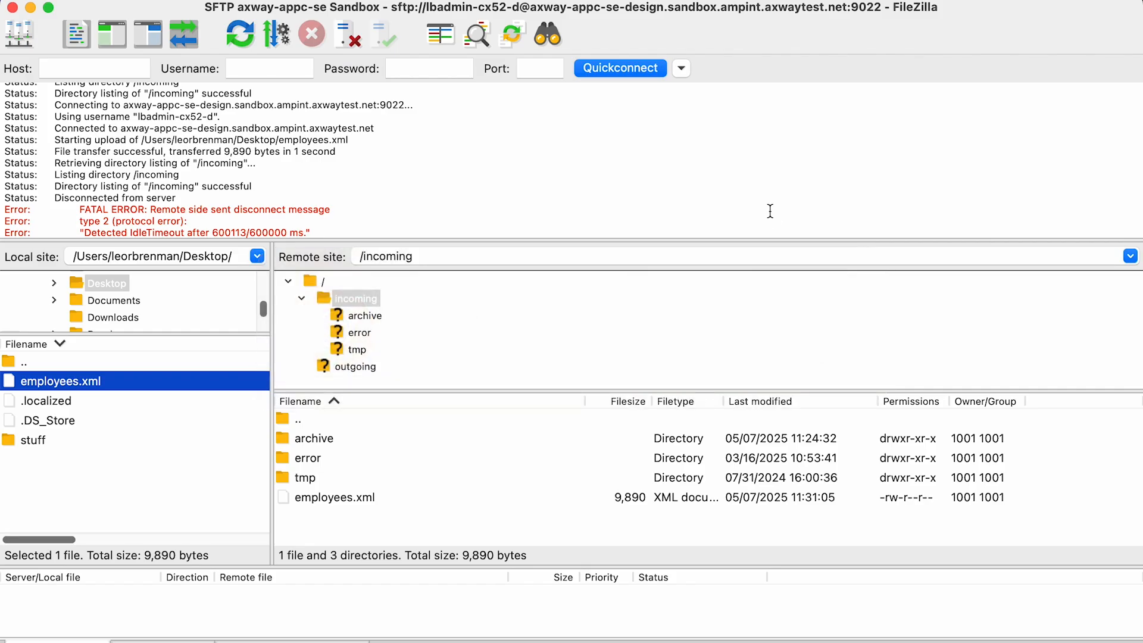
key(super+s)
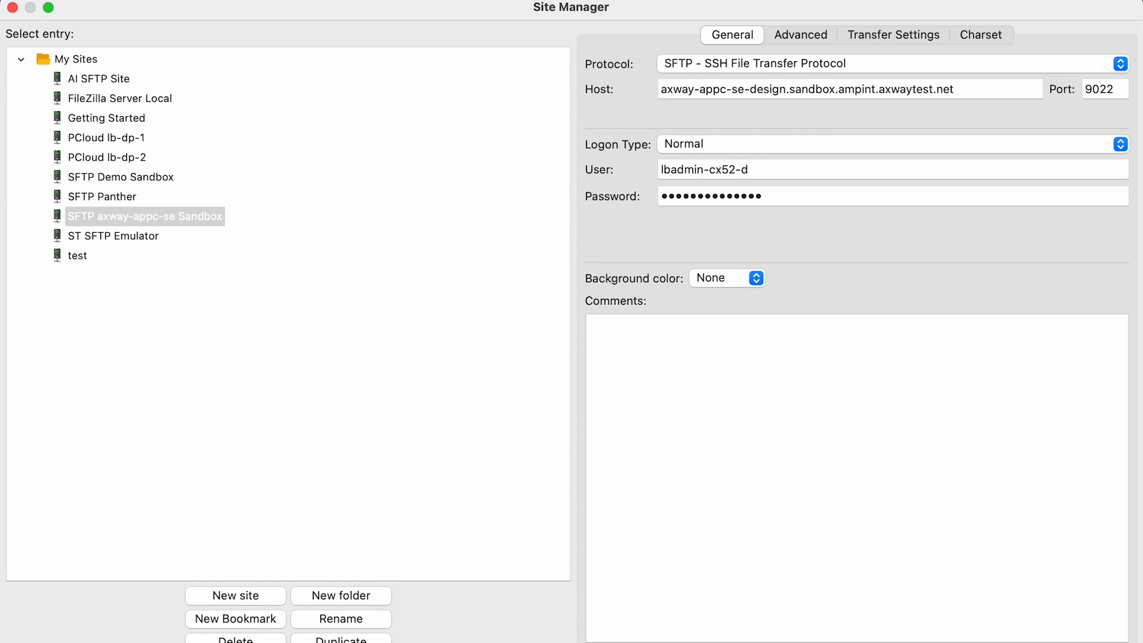
key(Return)
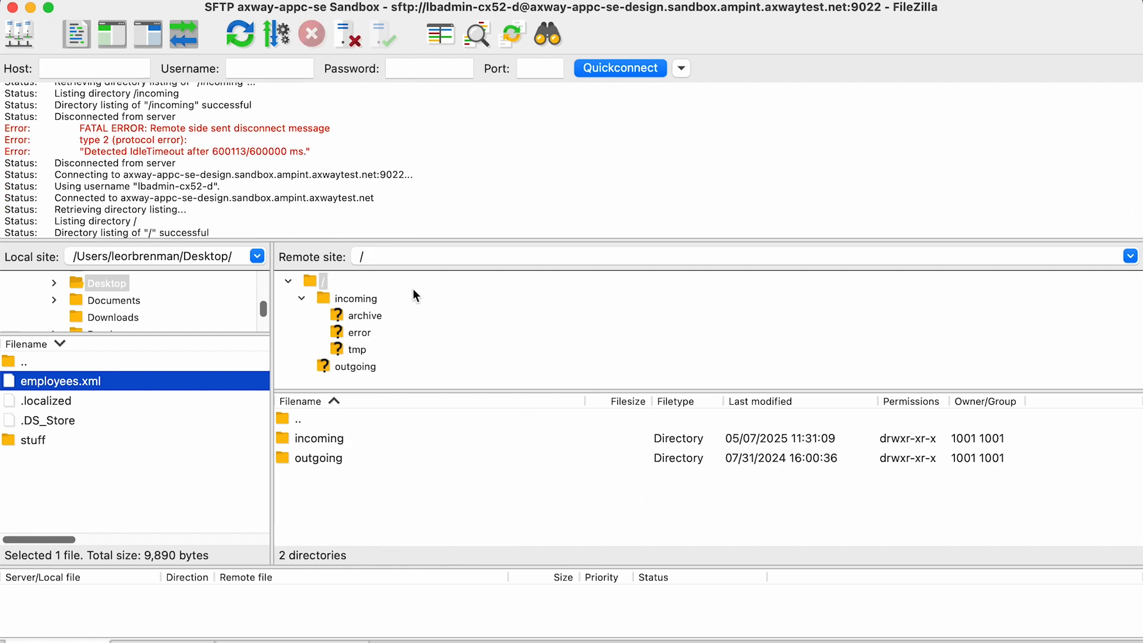
Upload employees.xml from the Desktop into the remote /incoming folder.
click(359, 302)
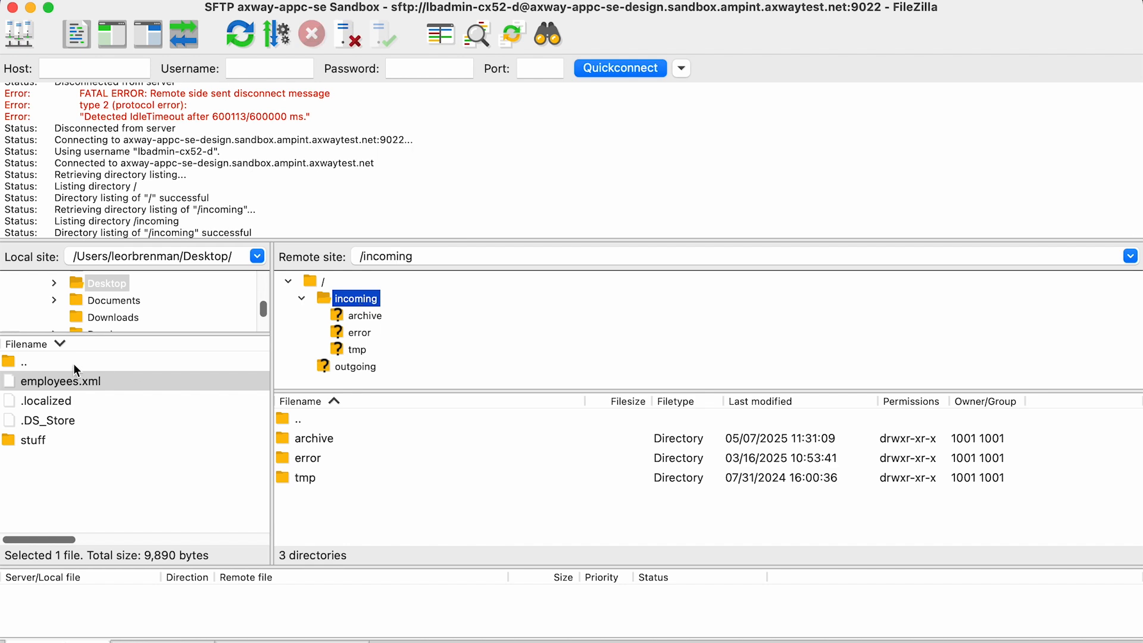
click(9, 384)
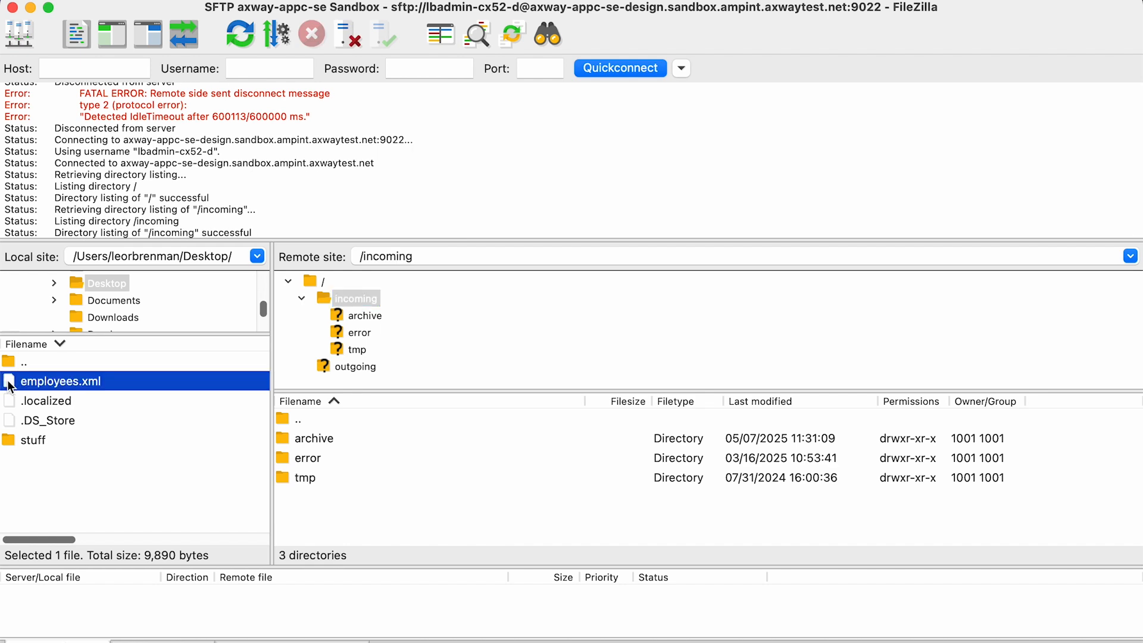
double_click(10, 387)
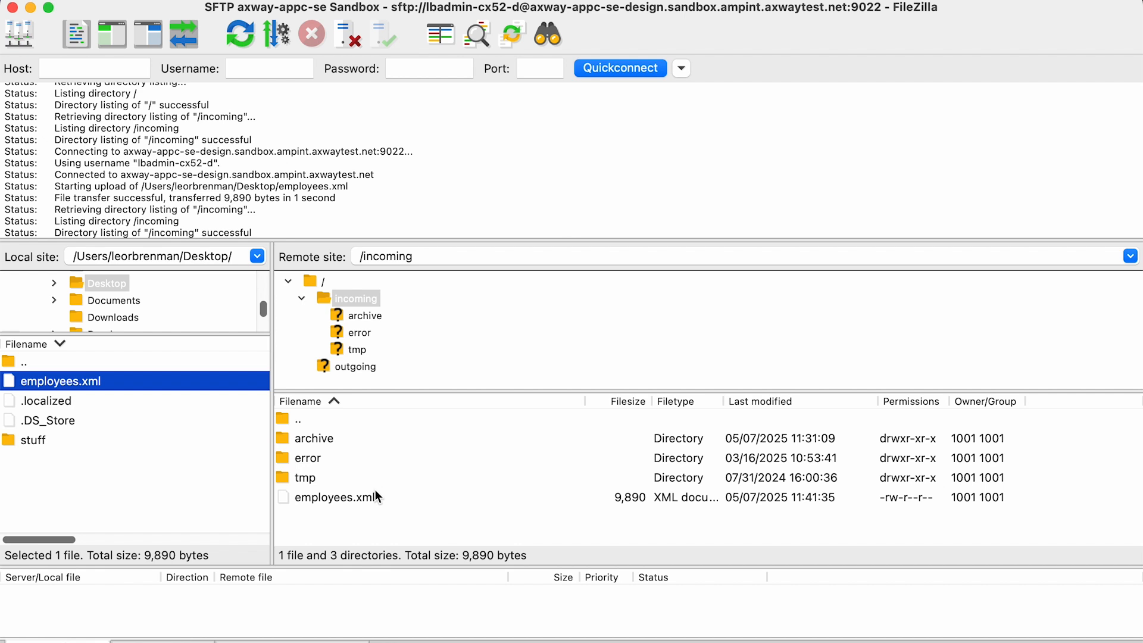
Return to the browser, close the activations panel, and open Monitor in a new tab.
key(super+Tab)
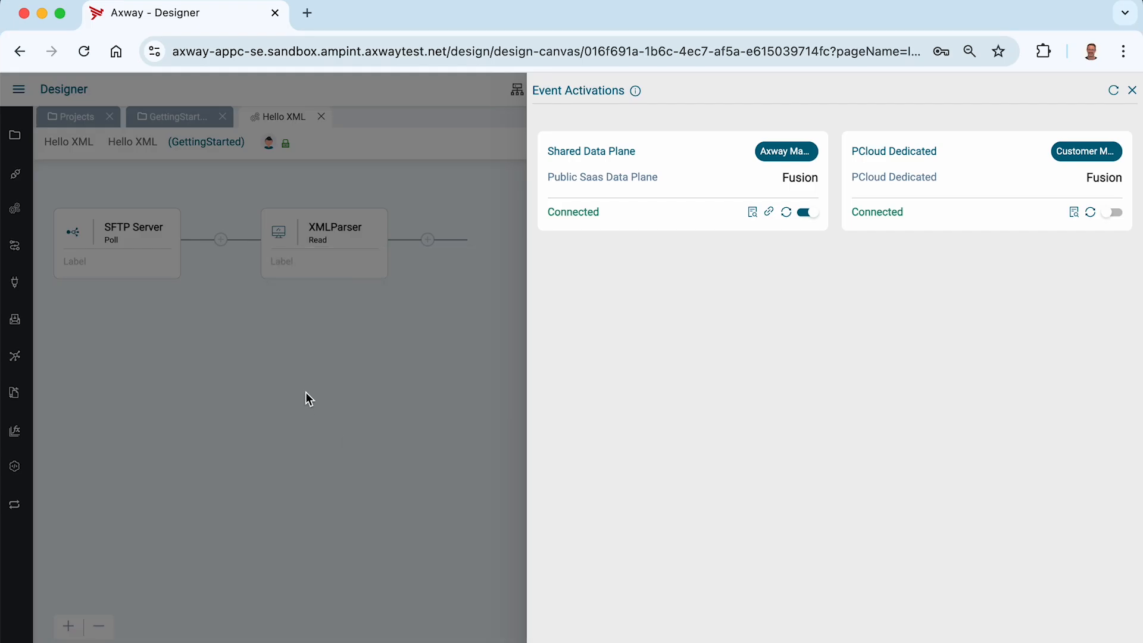
click(307, 398)
click(19, 93)
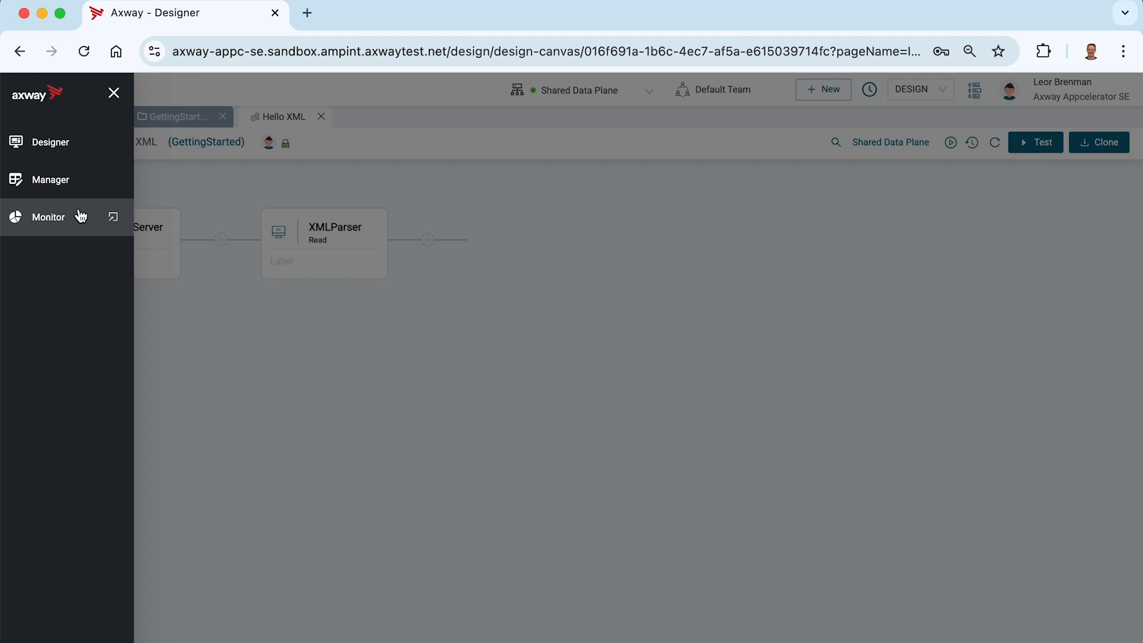
click(113, 219)
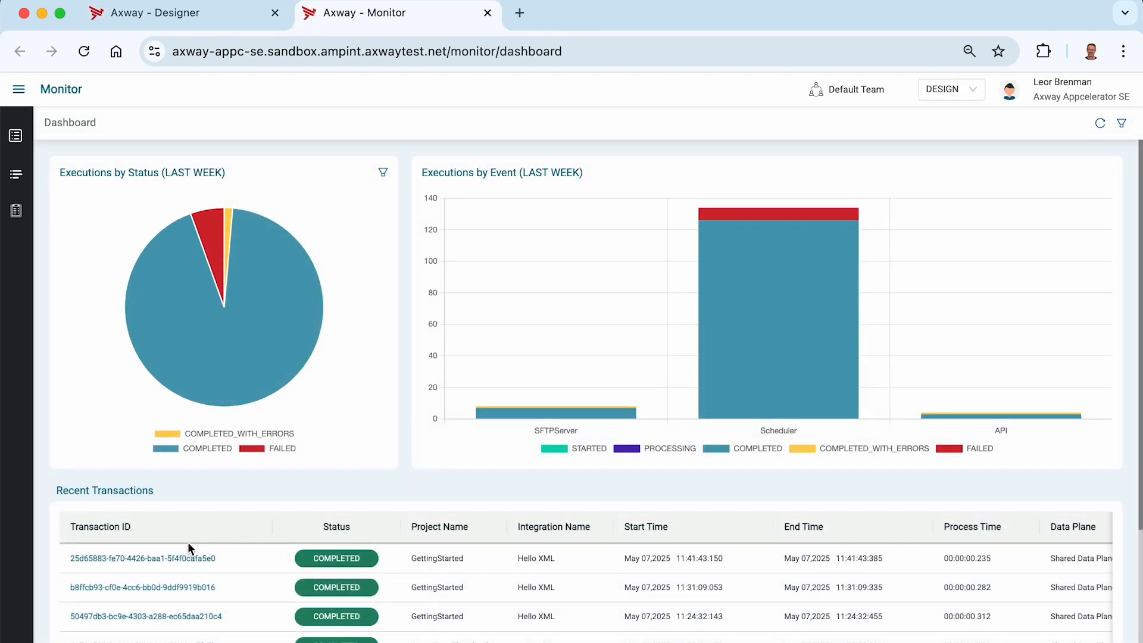
Open the latest Hello XML transaction and view the XMLParser Read step's data.
click(174, 558)
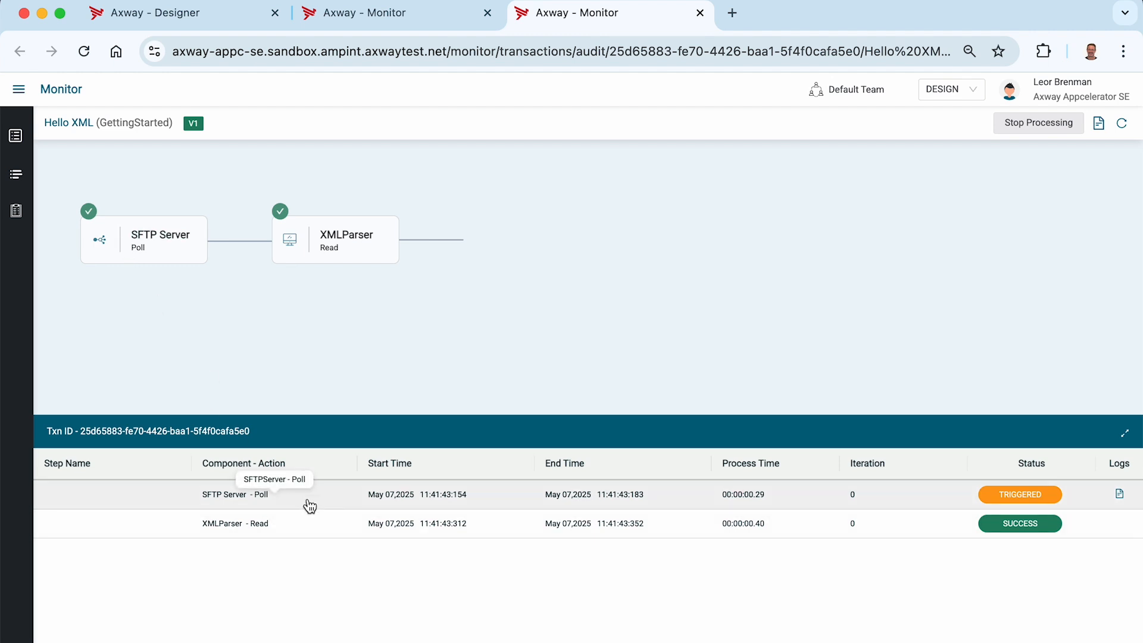
click(329, 534)
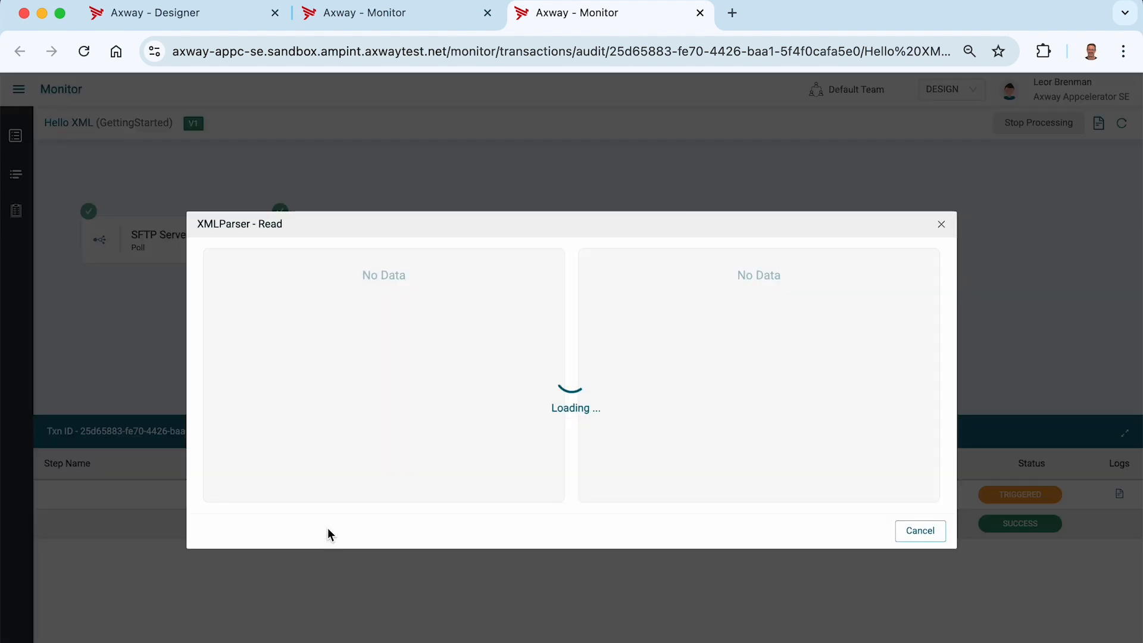
mouse_move(340, 290)
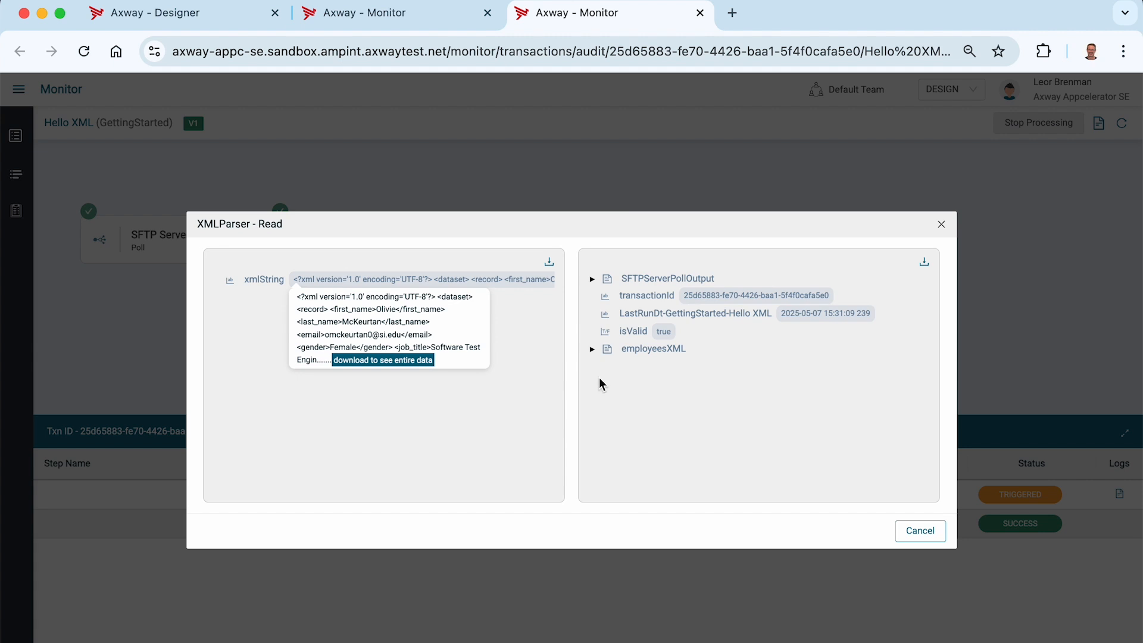
Expand the parsed employeesXML output through dataset and record to inspect record 3's fields.
click(592, 350)
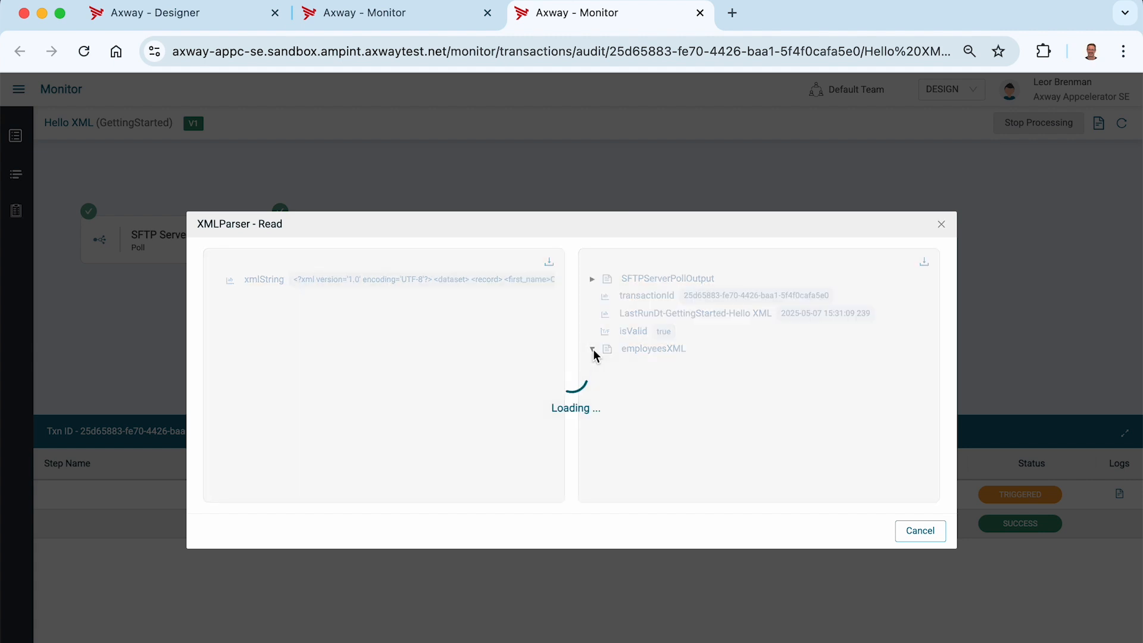
click(606, 366)
click(619, 381)
scroll(698, 404, down, 3)
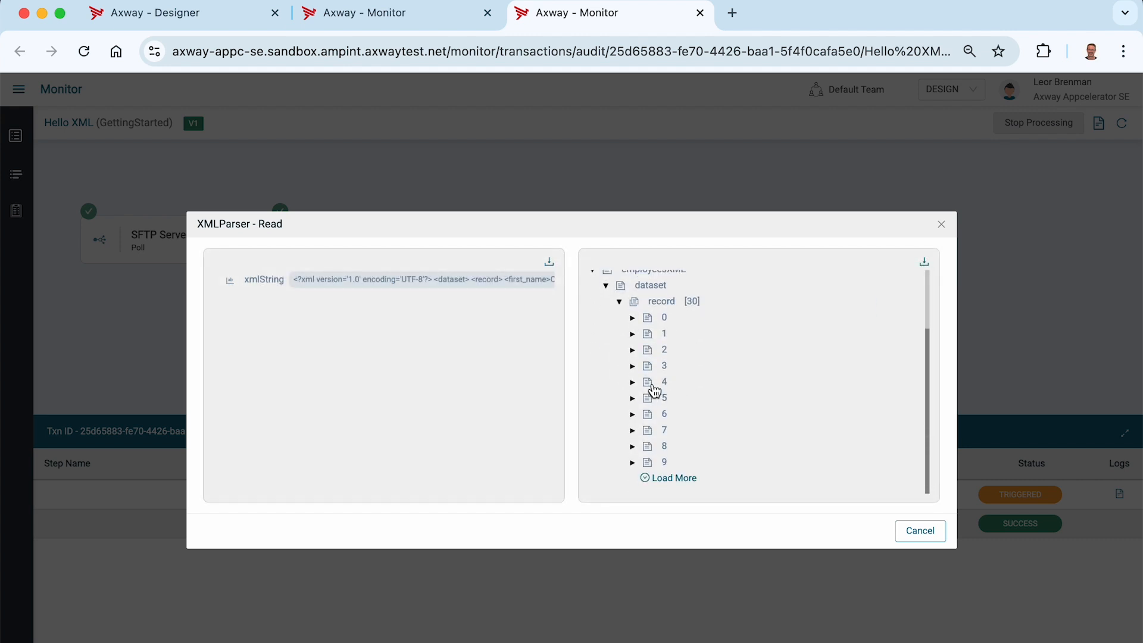
click(634, 366)
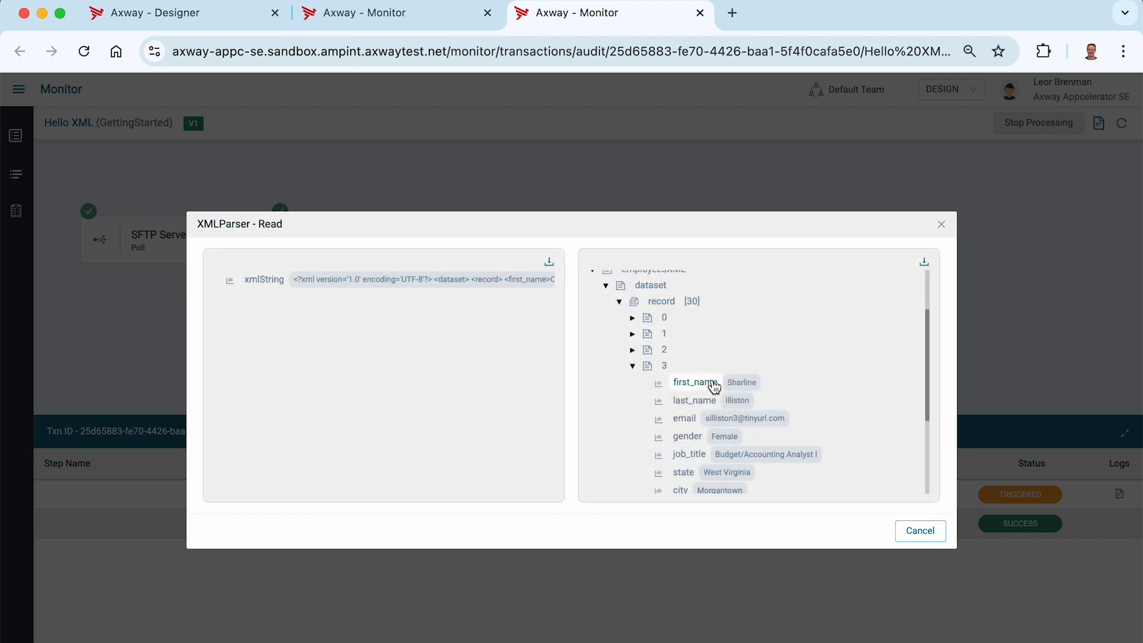